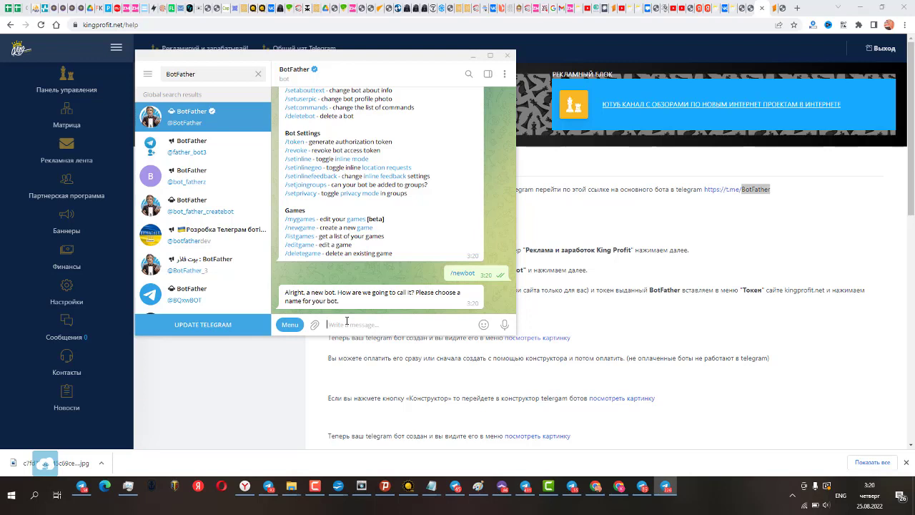
# Step: Give BotFather the bot name "Рекламный сервис для млм - инструменты и реклама любого бизнеса" and the username ads_kingprofitbot
pyautogui.write('Рекламный сервис для млм - инструменты и реклама любого бизнеса')
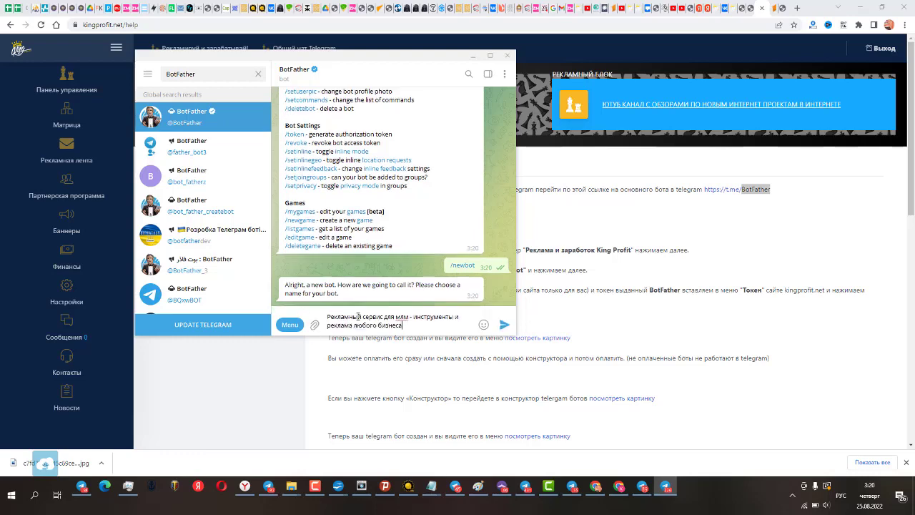
pyautogui.moveTo(492, 327)
pyautogui.click(505, 327)
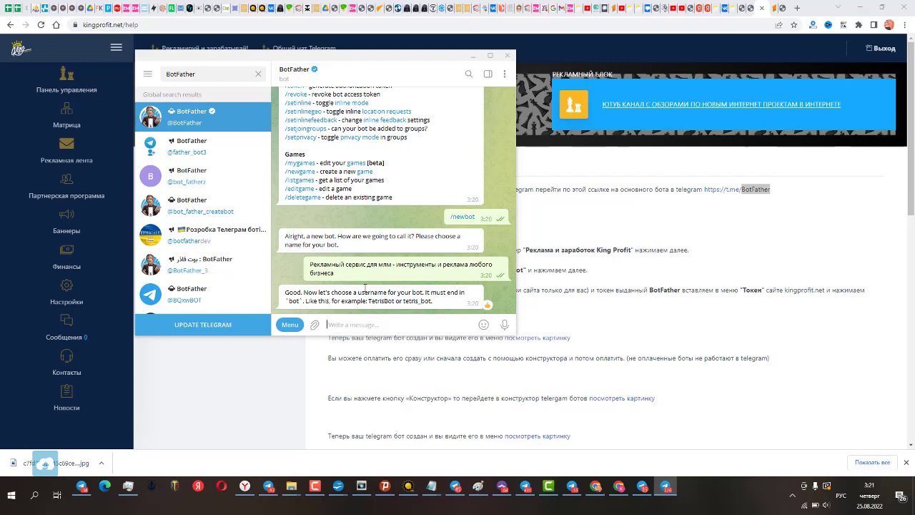
pyautogui.write('bestads_kingprofitbot')
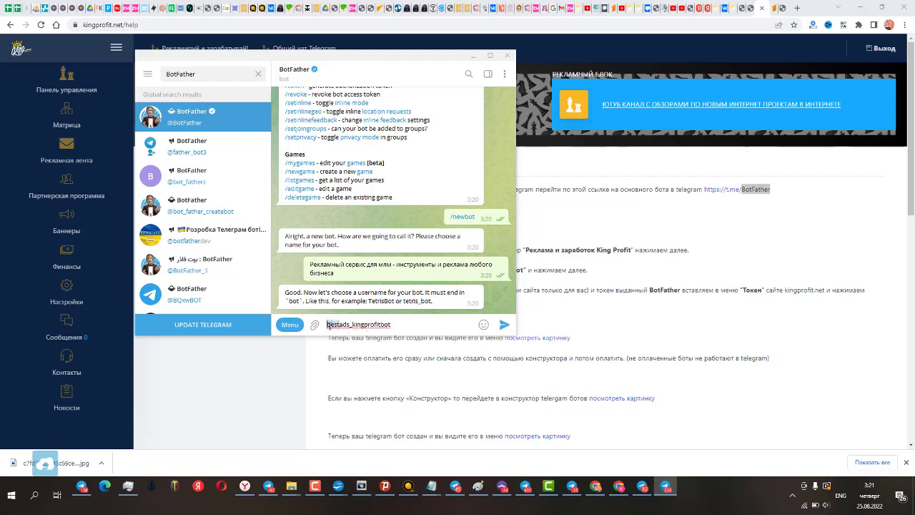
pyautogui.press('BackSpace')
pyautogui.click(503, 325)
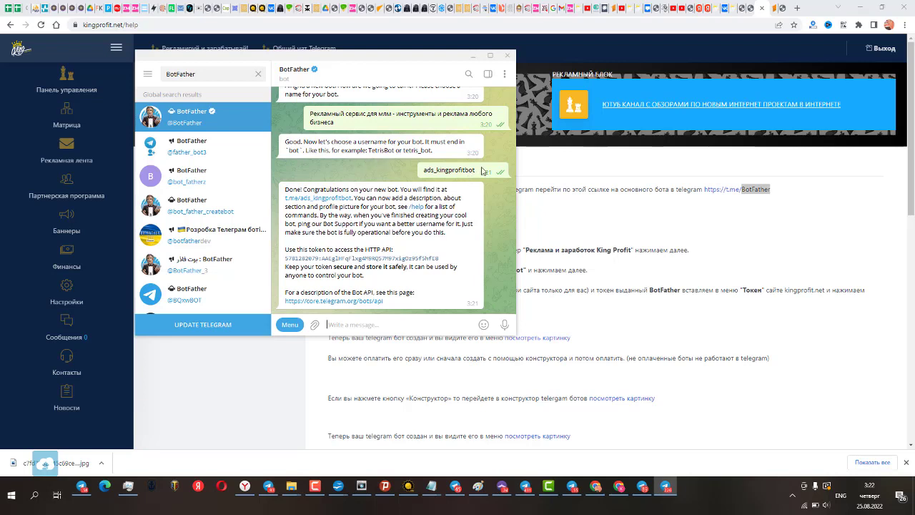
# Step: Copy the new bot's username from the BotFather chat, start creating a bot on kingprofit.net and enter ads_kingprofitbot as its Название
pyautogui.moveTo(478, 172); pyautogui.dragTo(425, 173)
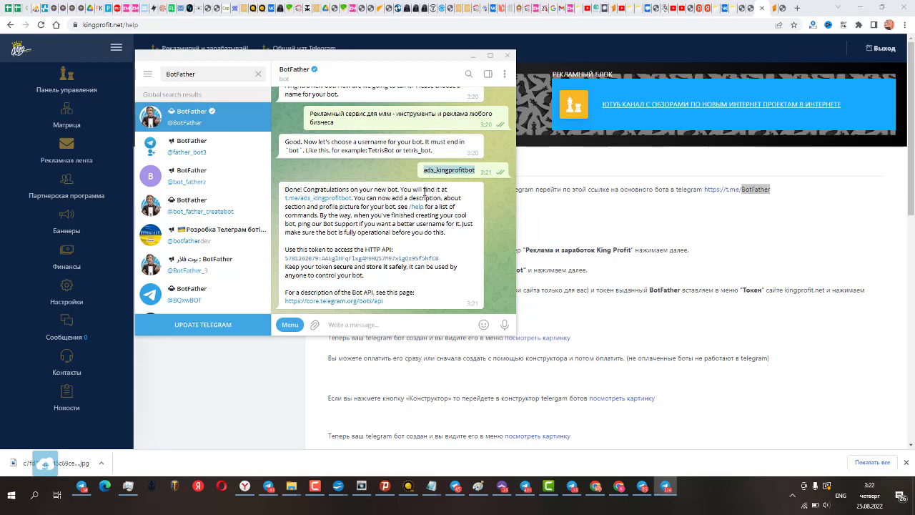
pyautogui.click(287, 386)
pyautogui.hotkey('alt', 'Left')
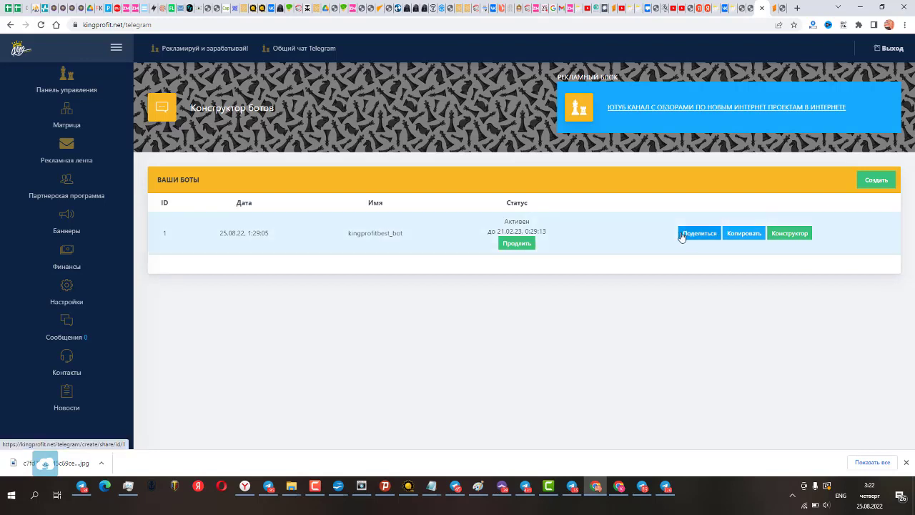
pyautogui.click(876, 182)
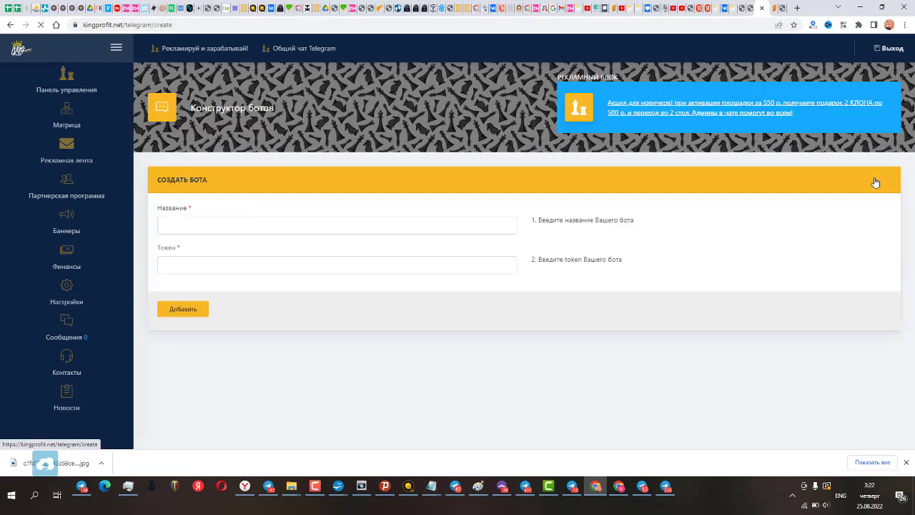
pyautogui.click(306, 225)
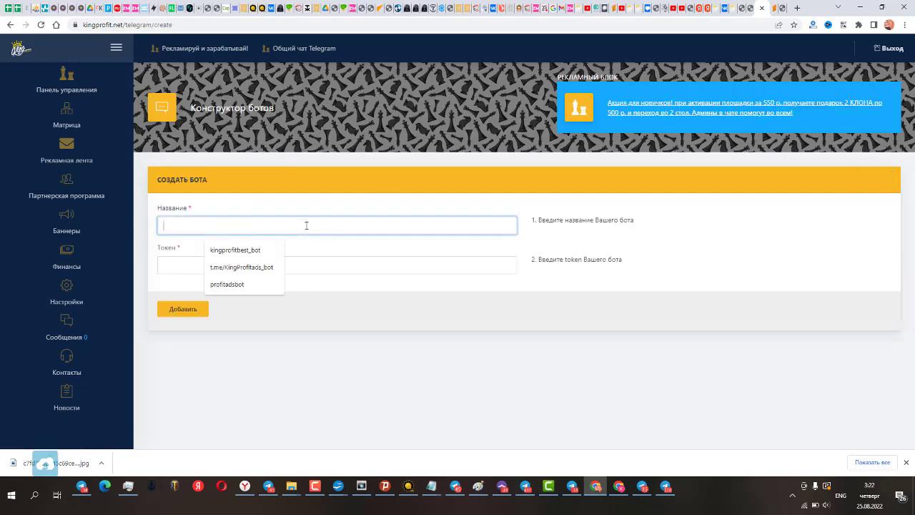
pyautogui.press('Down')
pyautogui.press('Down')
pyautogui.press('Return')
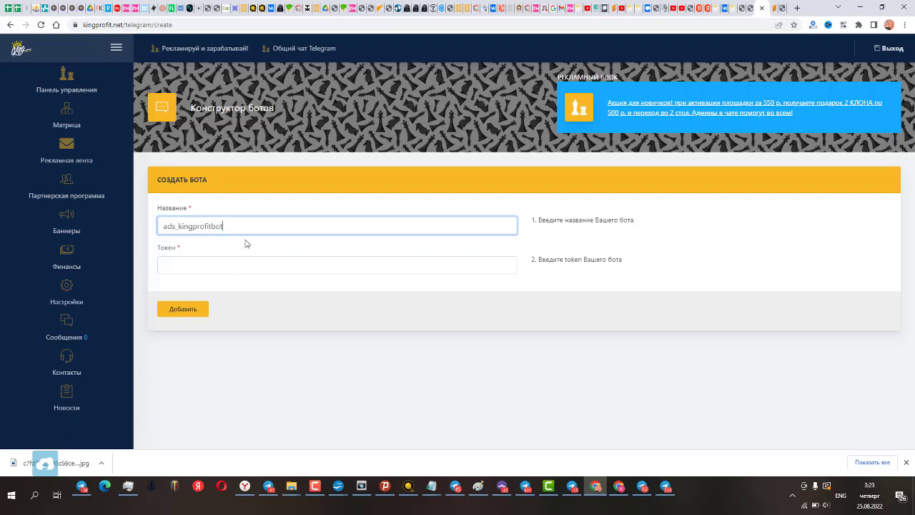
# Step: Copy the bot's API token from the BotFather chat in Telegram into the Токен field on kingprofit.net and add the bot
pyautogui.click(212, 266)
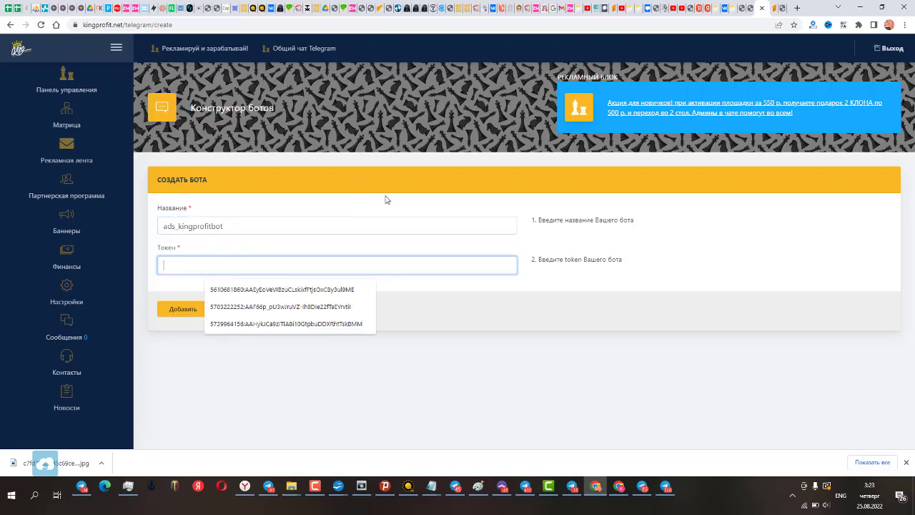
pyautogui.click(672, 494)
pyautogui.moveTo(484, 330)
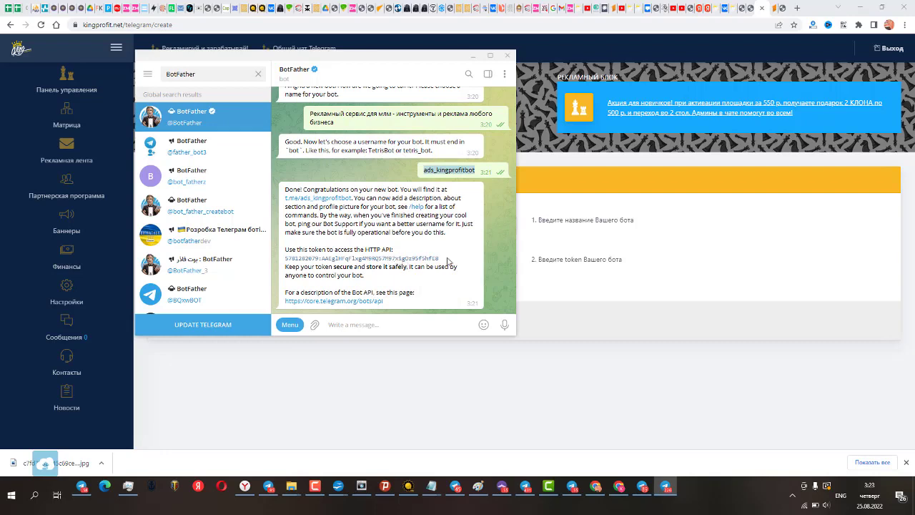
pyautogui.moveTo(440, 261); pyautogui.dragTo(286, 258)
pyautogui.click(646, 405)
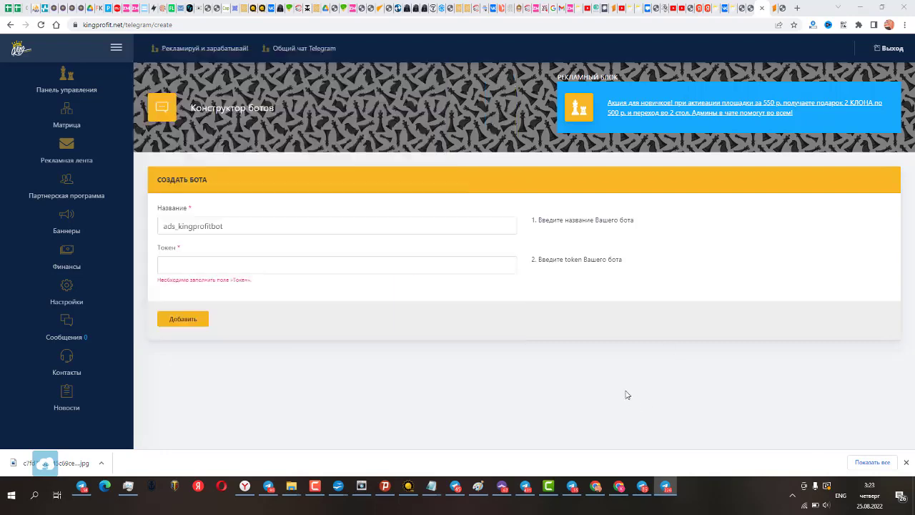
pyautogui.click(307, 272)
pyautogui.hotkey('ctrl', 'v')
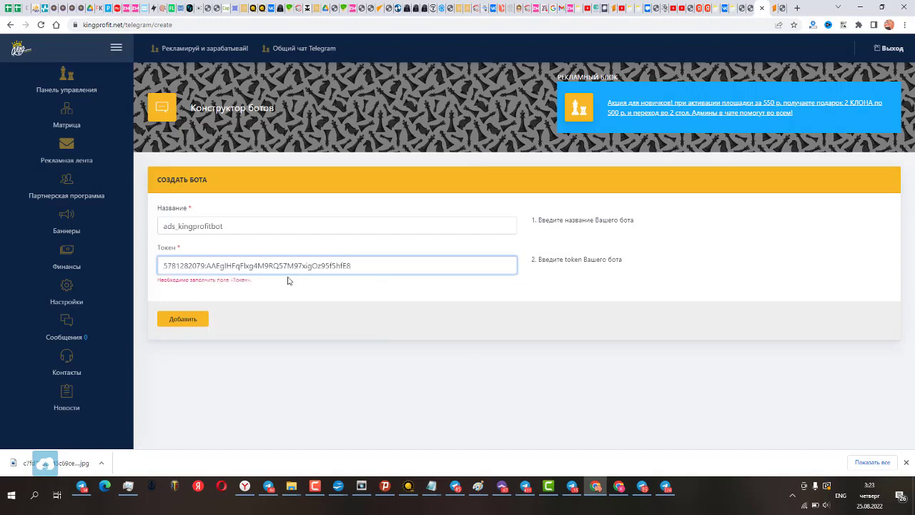
pyautogui.click(179, 323)
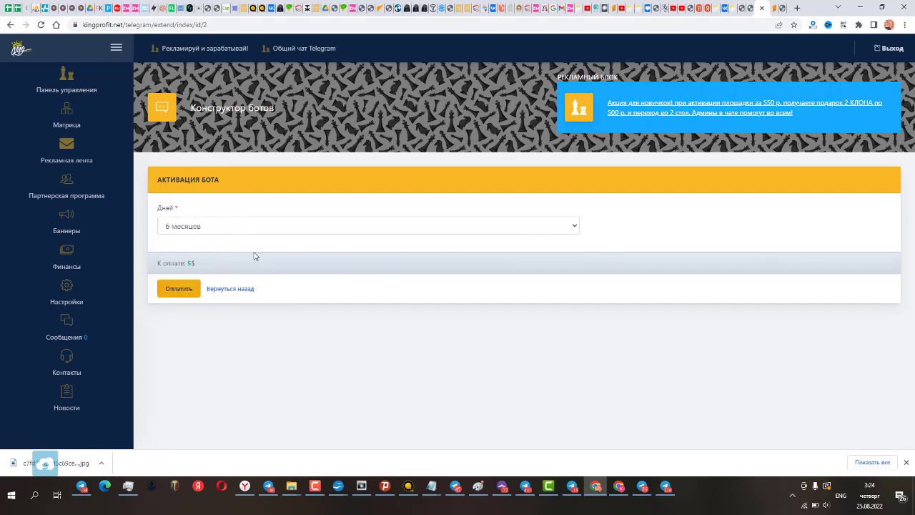
# Step: Set the bot's activation period to 2 года and pay for it
pyautogui.click(255, 226)
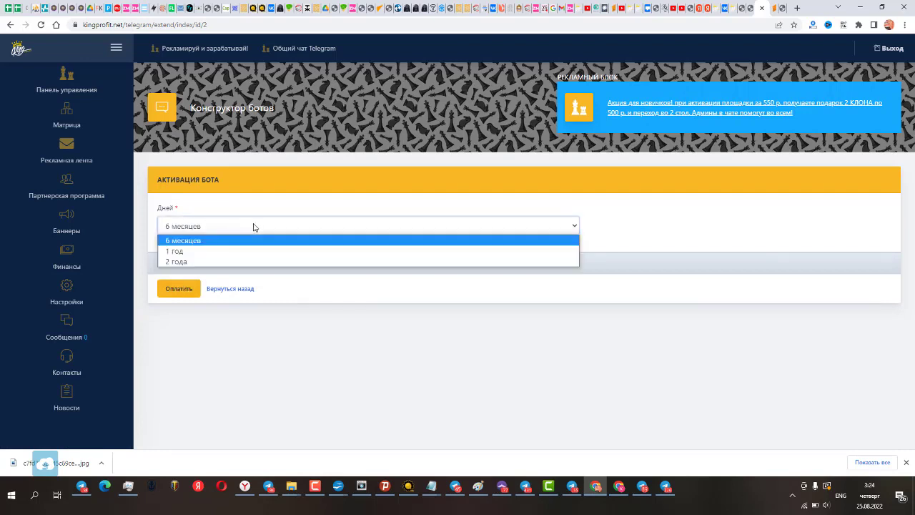
pyautogui.click(205, 261)
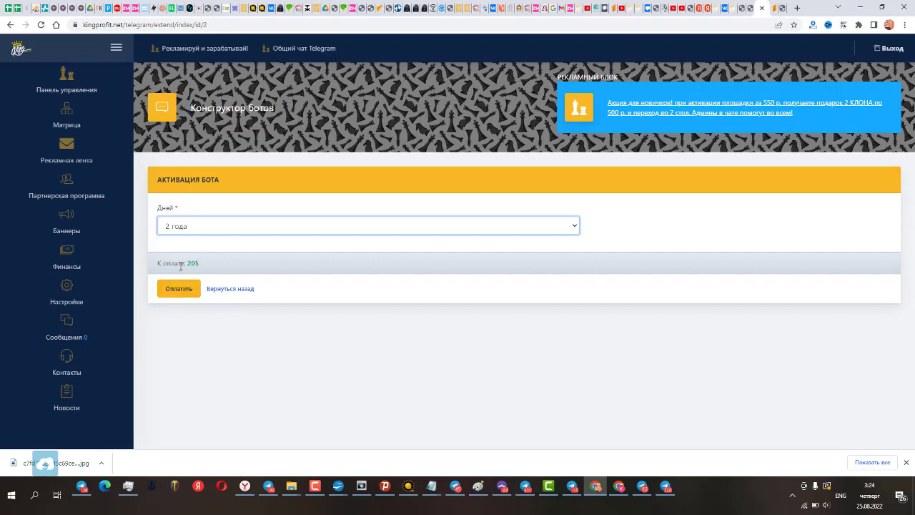
pyautogui.click(186, 292)
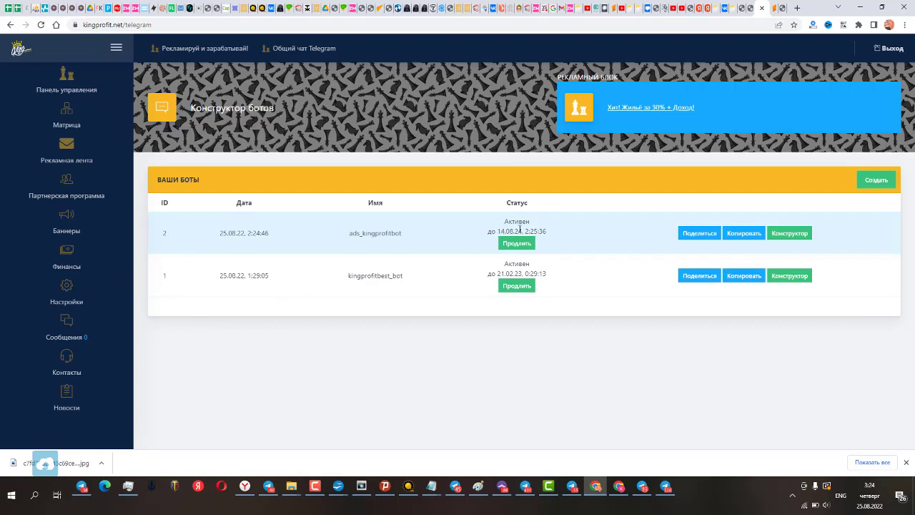
pyautogui.click(791, 235)
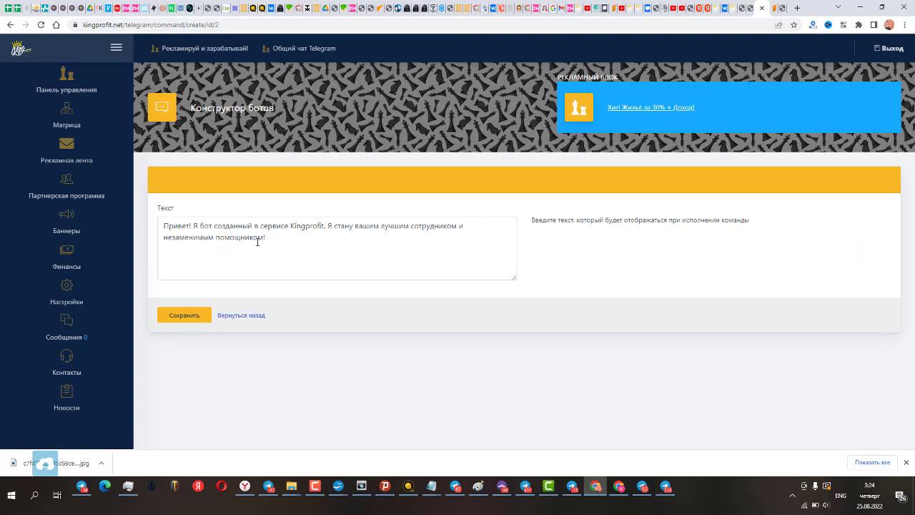
pyautogui.click(270, 237)
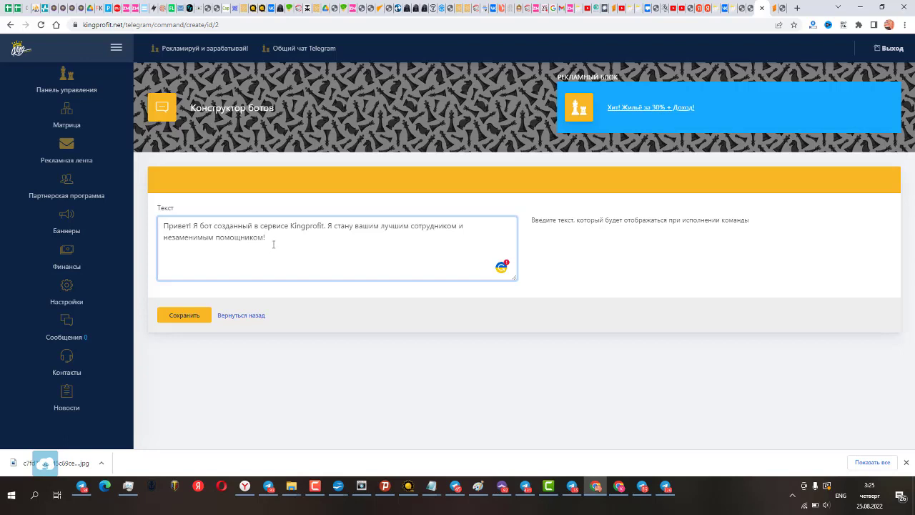
pyautogui.write('Pаходите в командный')
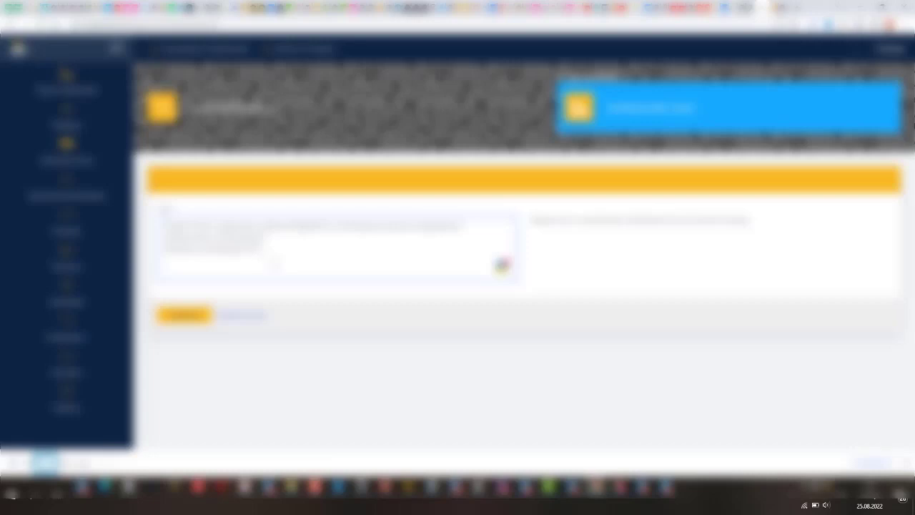
pyautogui.click(272, 487)
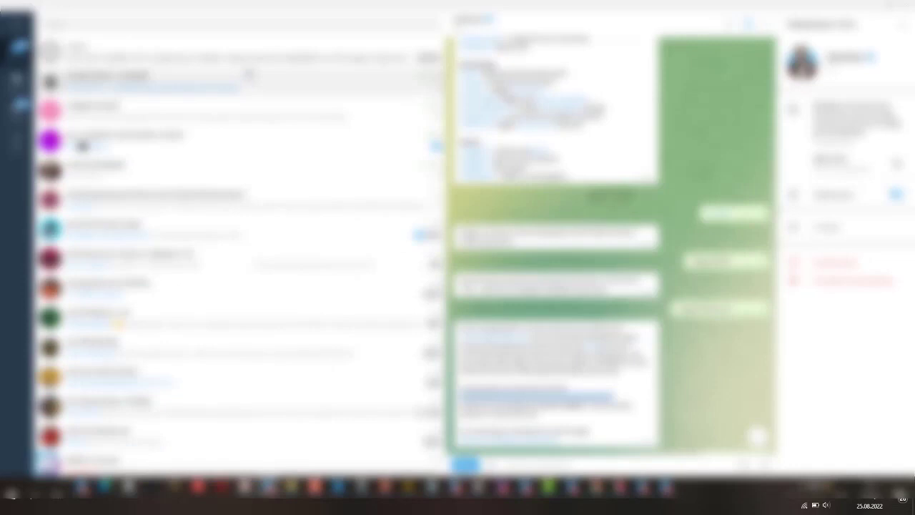
pyautogui.click(246, 84)
pyautogui.click(459, 72)
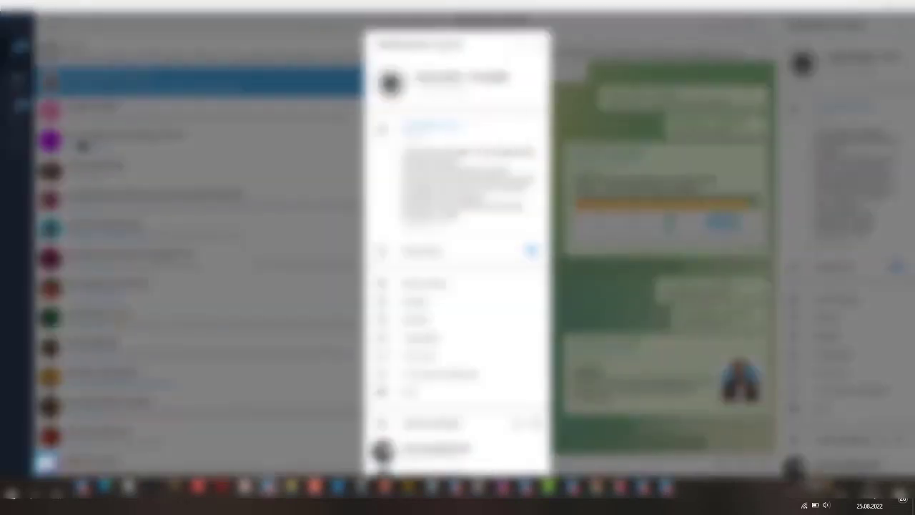
pyautogui.click(540, 47)
pyautogui.hotkey('alt', 'Tab')
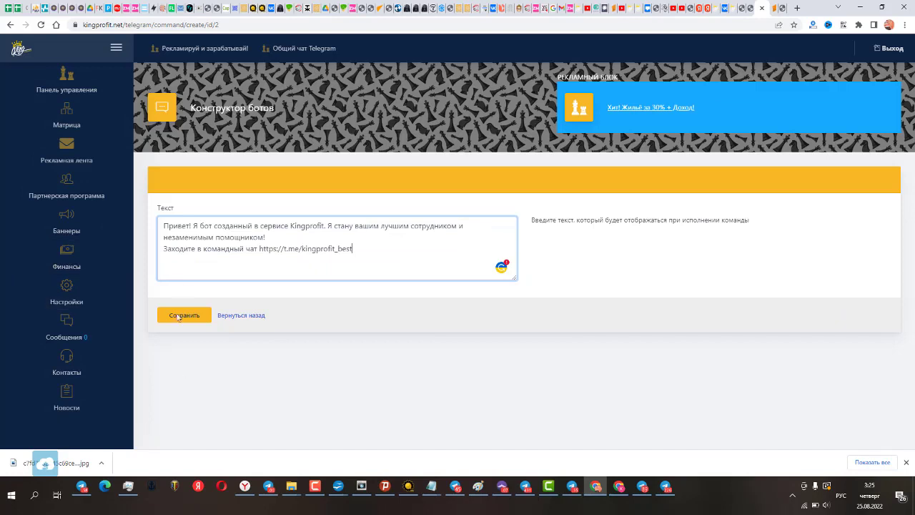
pyautogui.click(183, 316)
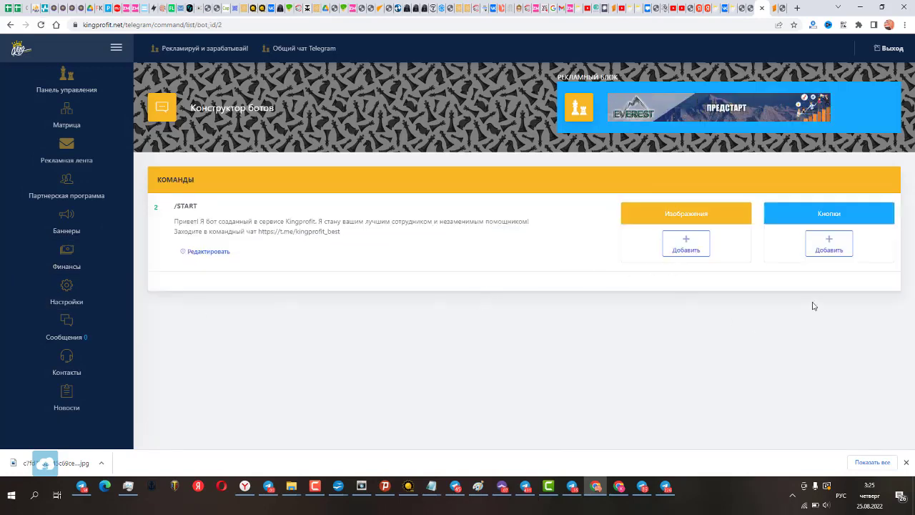
# Step: Add the image "profit king 2" from Загрузки > king profit > картинки to the /START command
pyautogui.click(687, 245)
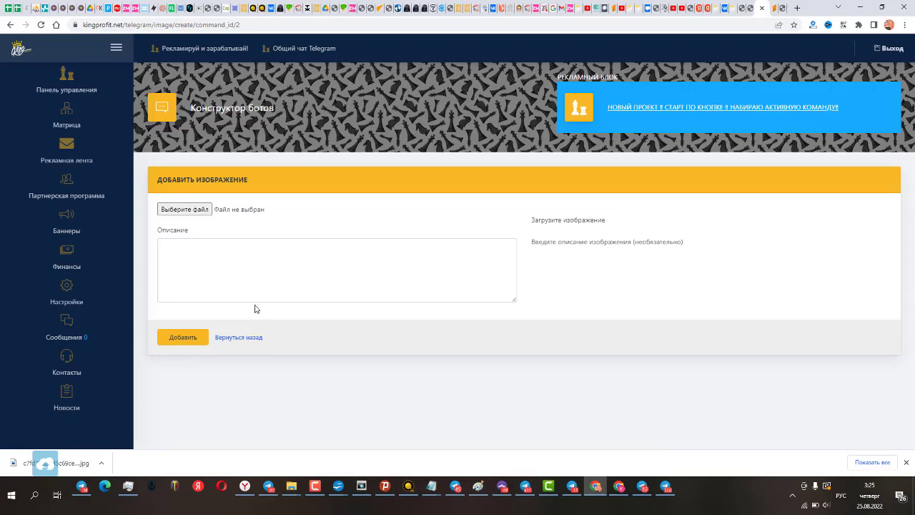
pyautogui.click(203, 210)
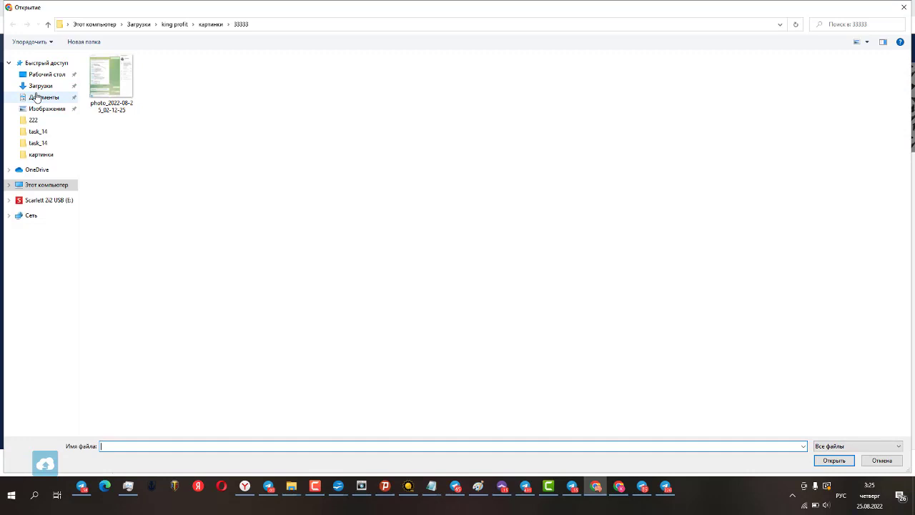
pyautogui.click(40, 86)
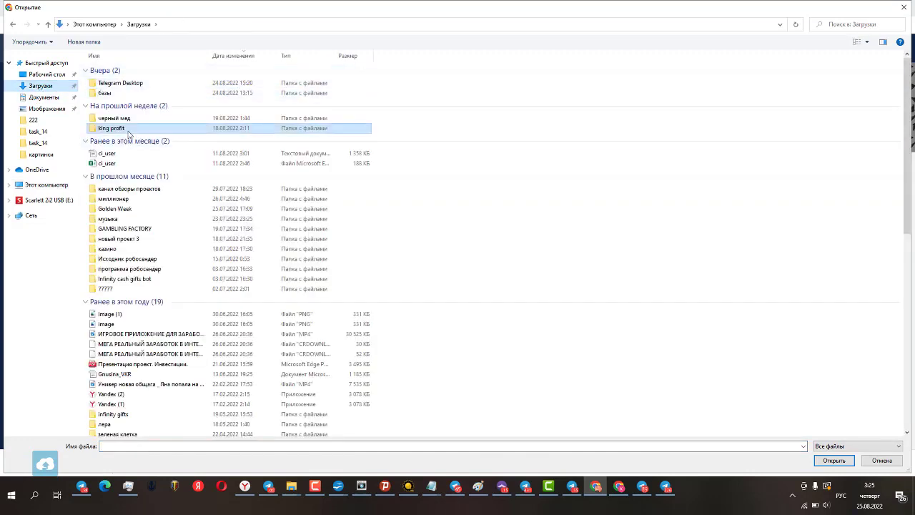
pyautogui.doubleClick(121, 128)
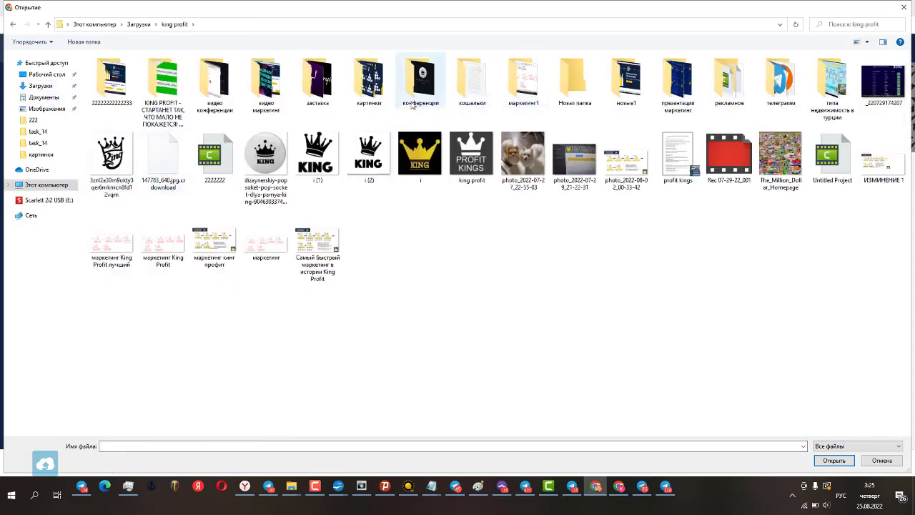
pyautogui.doubleClick(365, 82)
pyautogui.doubleClick(471, 86)
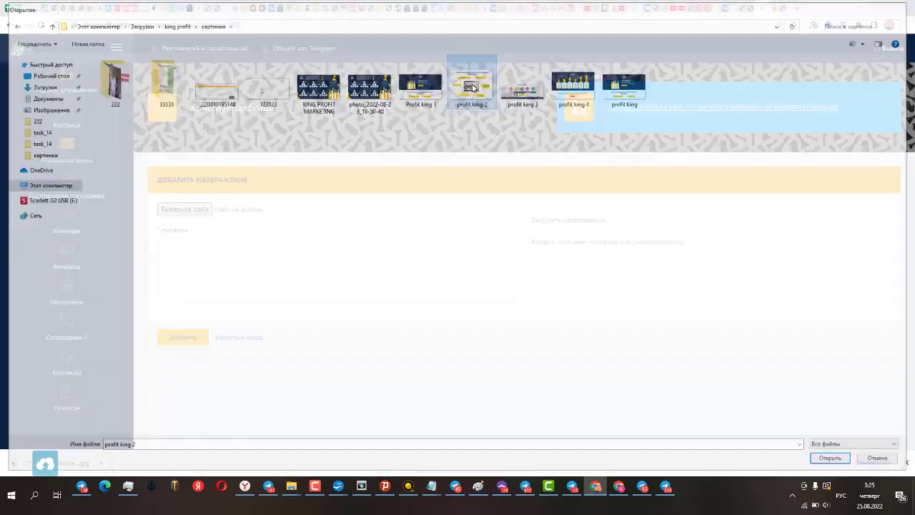
pyautogui.click(192, 341)
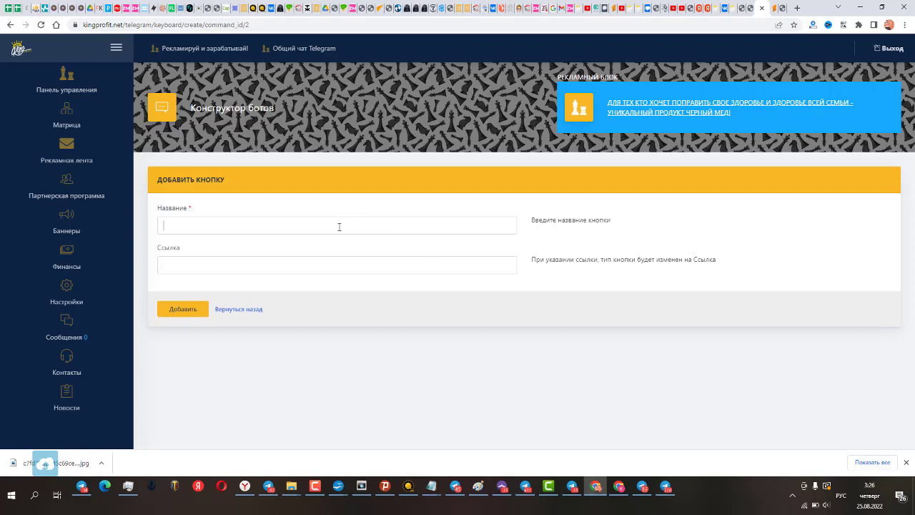
# Step: Add a button named "Маркетинг" without a link to the /START command
pyautogui.click(340, 226)
pyautogui.write('М')
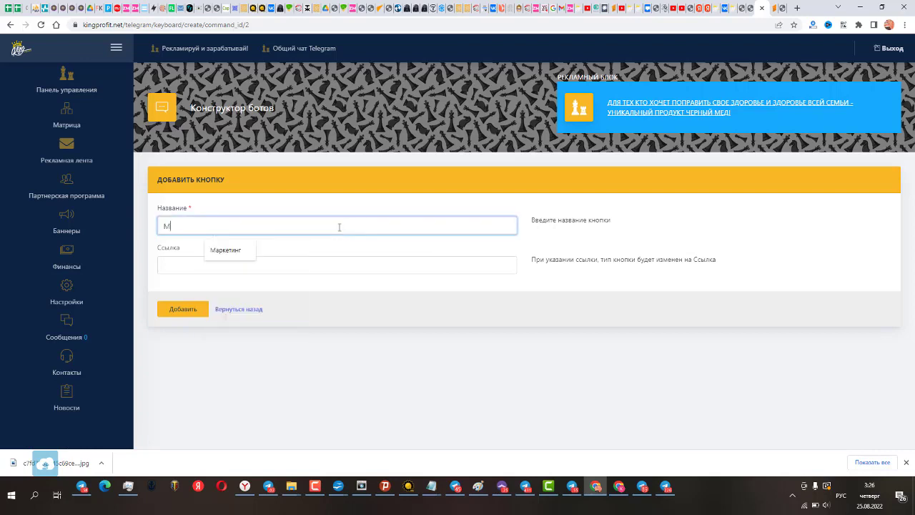
pyautogui.write('аркетинг')
pyautogui.click(179, 310)
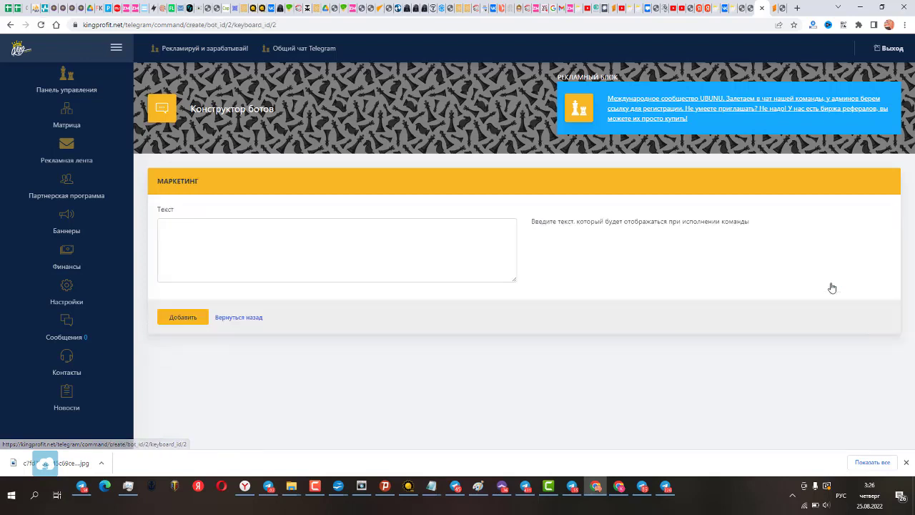
# Step: Copy the full link of the open "ЧЕРНЫЙ МЕД" YouTube lecture and add it as the text of the Маркетинг command
pyautogui.click(443, 235)
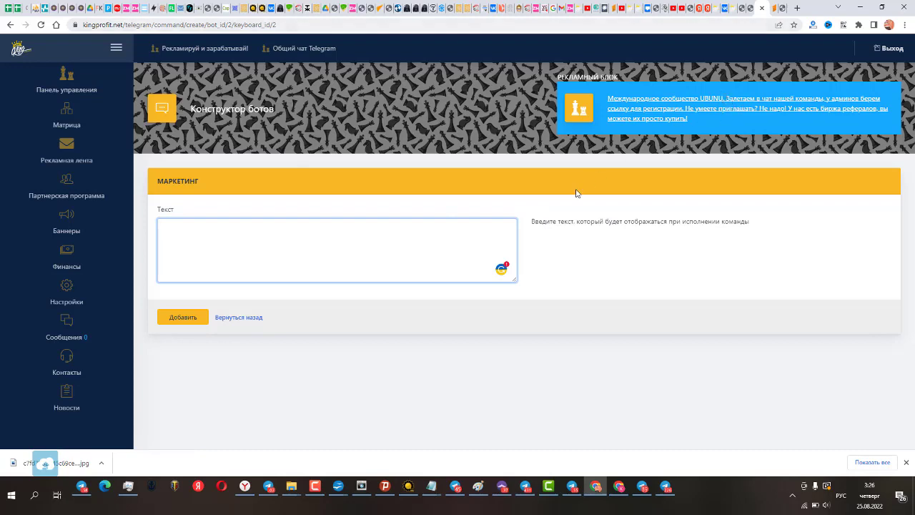
pyautogui.click(618, 8)
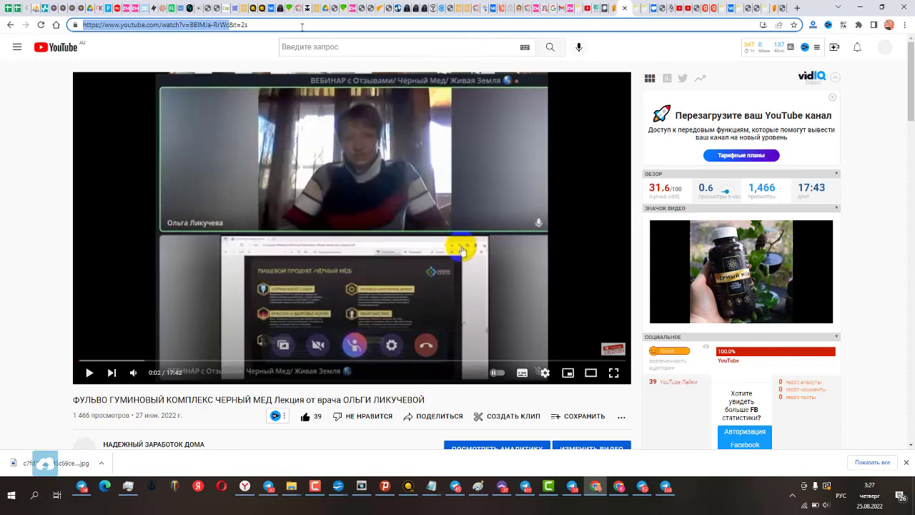
pyautogui.click(302, 27)
pyautogui.hotkey('ctrl', 'a')
pyautogui.hotkey('ctrl', 'c')
pyautogui.click(765, 14)
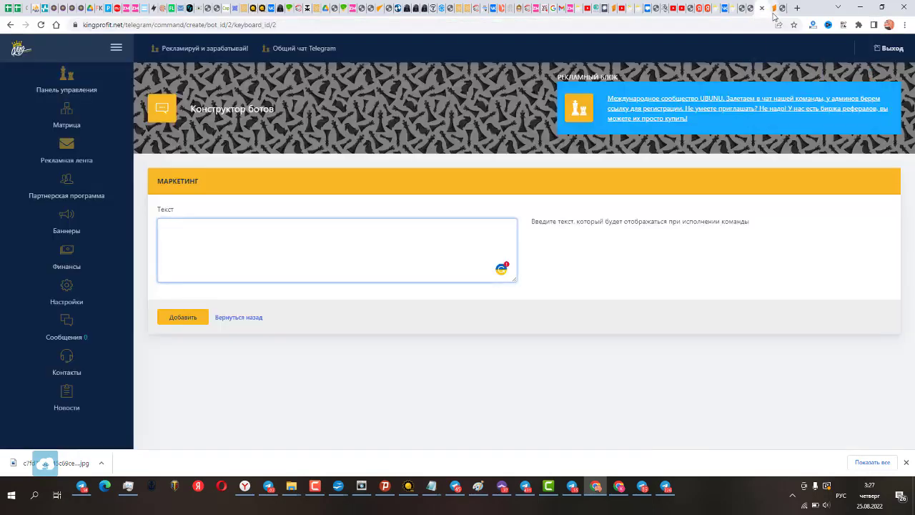
pyautogui.click(368, 263)
pyautogui.hotkey('ctrl', 'v')
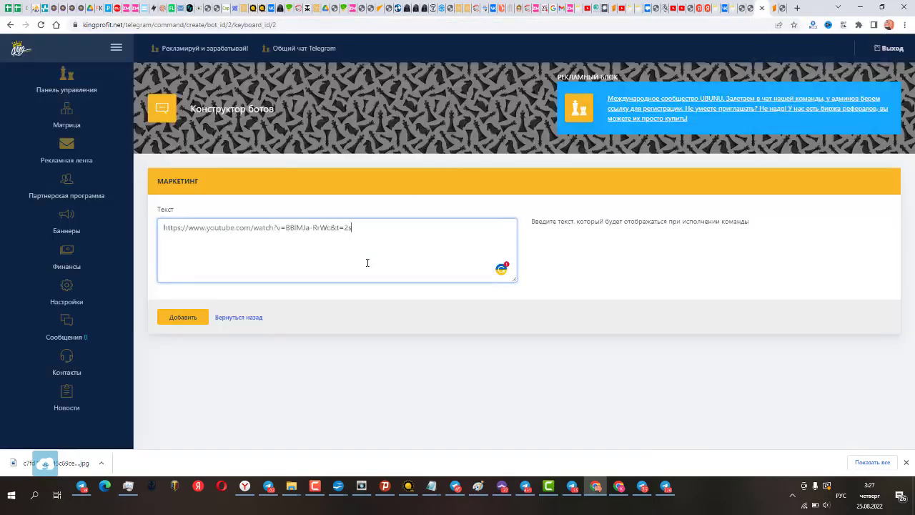
pyautogui.click(190, 317)
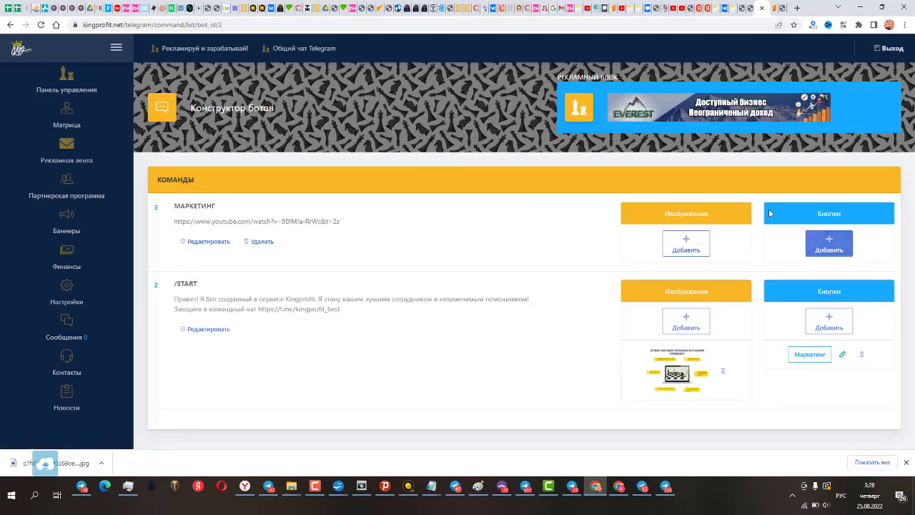
# Step: Add the image "KING PROFIT MARKETING" from the картинки folder to the Маркетинг command, without a description
pyautogui.click(678, 248)
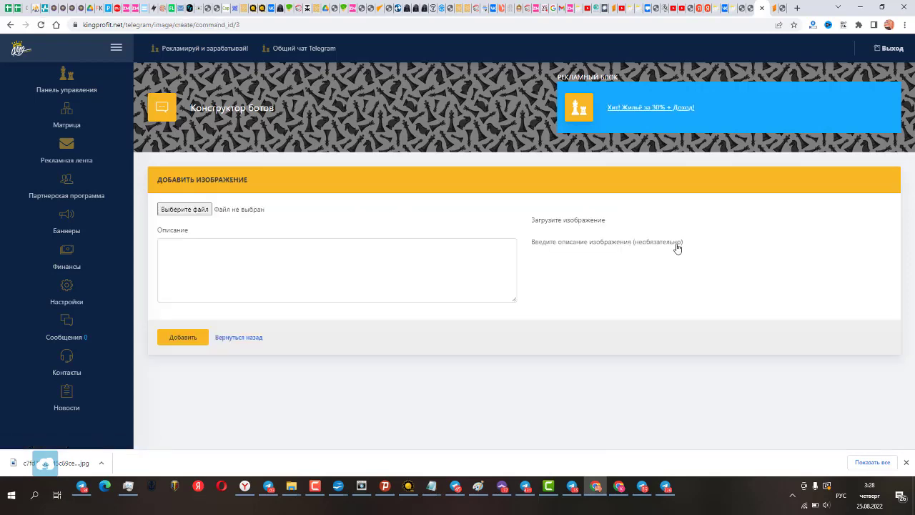
pyautogui.click(203, 208)
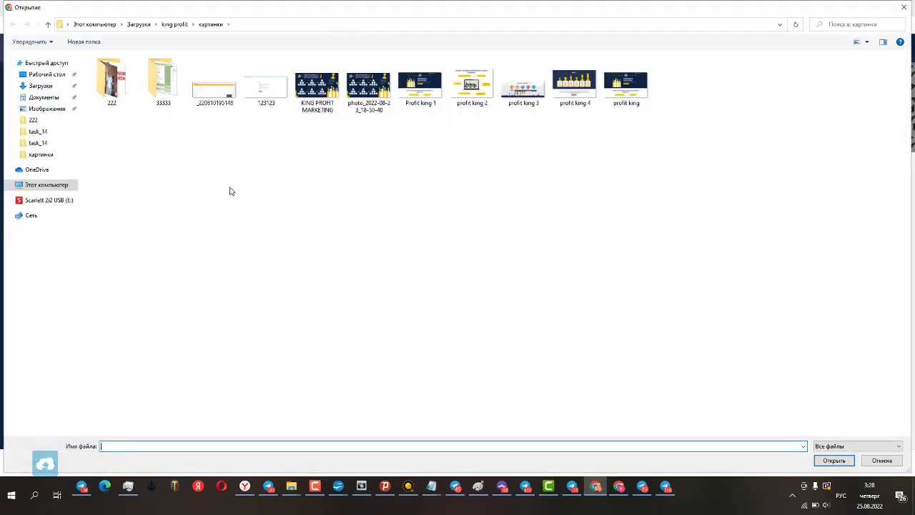
pyautogui.doubleClick(317, 88)
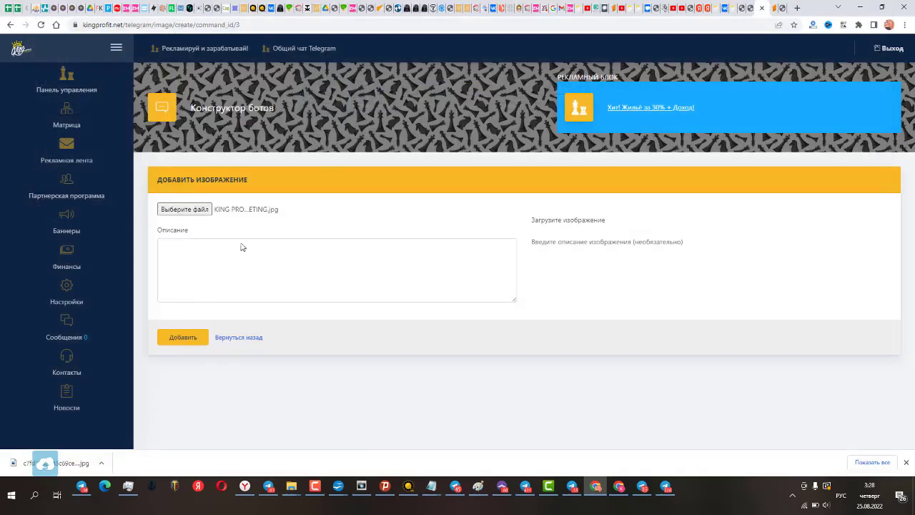
pyautogui.click(190, 343)
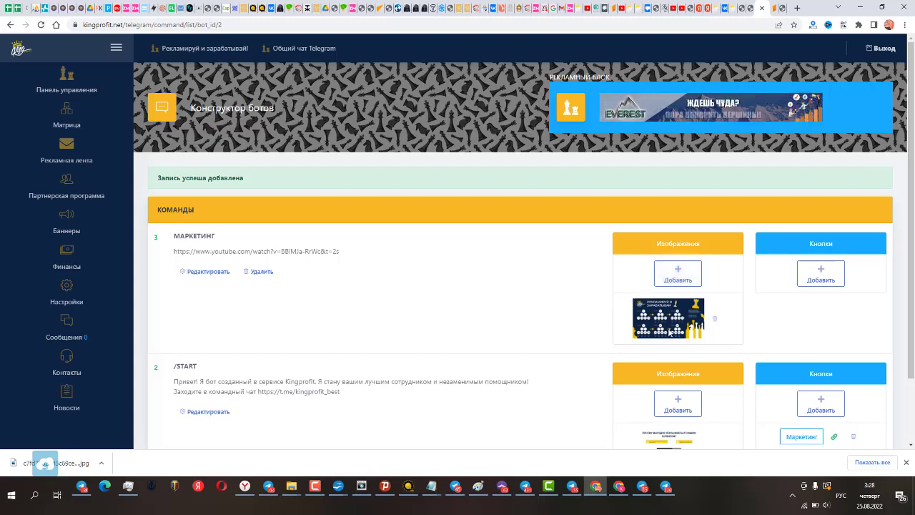
pyautogui.click(824, 279)
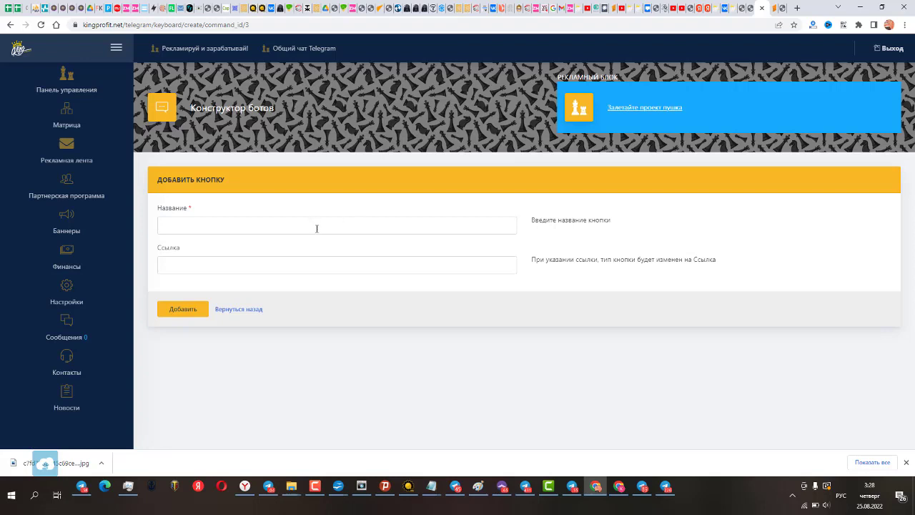
pyautogui.click(317, 226)
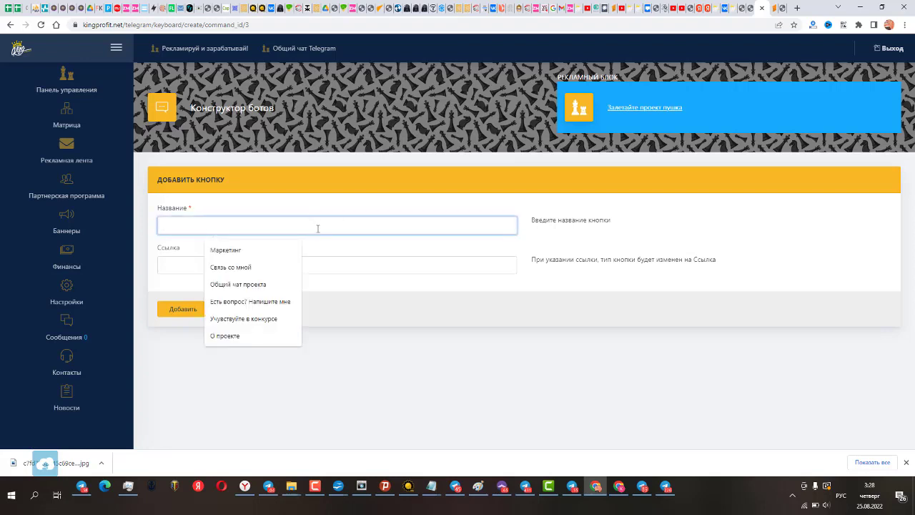
pyautogui.write('О')
pyautogui.press('BackSpace')
pyautogui.write('Полный ра')
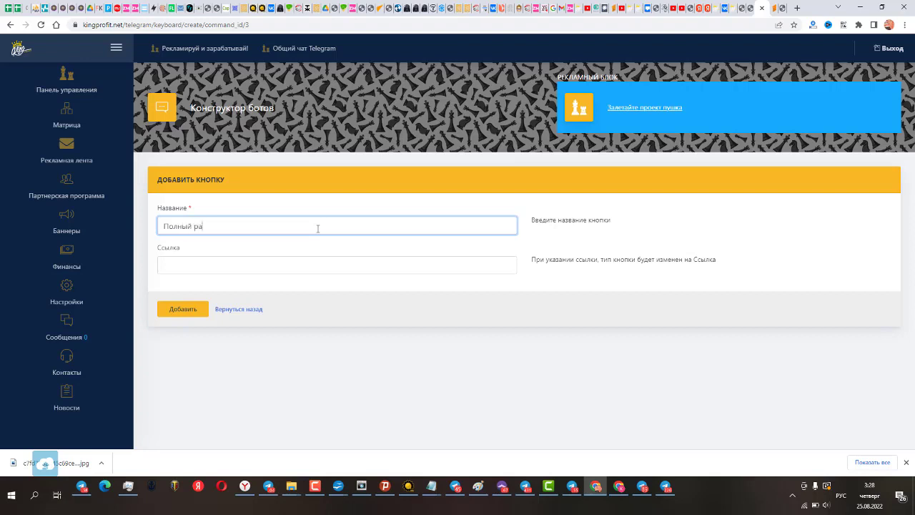
pyautogui.write('збор маркетинга')
pyautogui.click(304, 267)
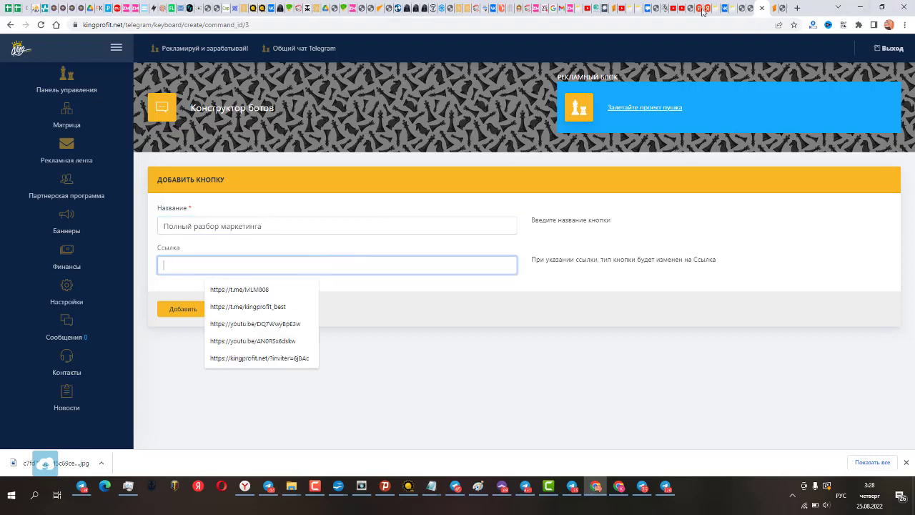
pyautogui.click(679, 8)
pyautogui.click(773, 8)
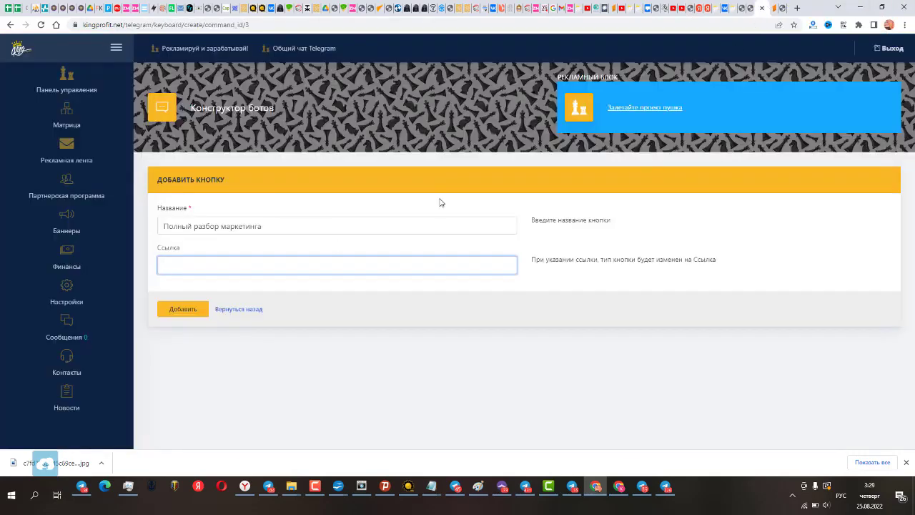
pyautogui.write('https://youtu.be/DQ7WwyBpE3w')
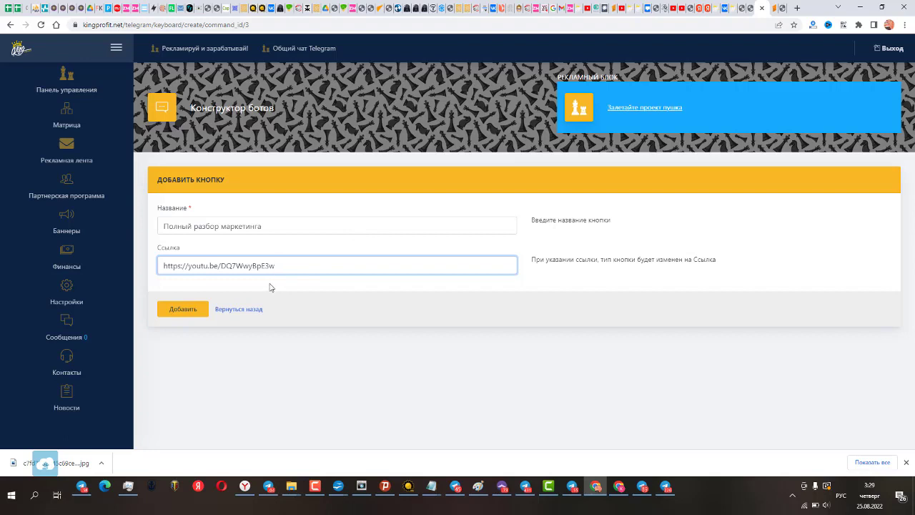
pyautogui.click(196, 317)
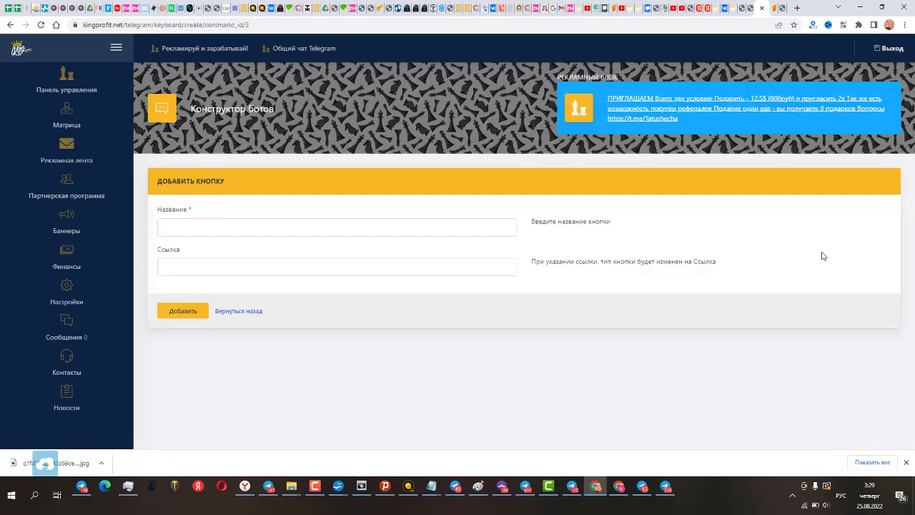
# Step: Add a button named "назад" without a link to the Маркетинг command
pyautogui.click(330, 233)
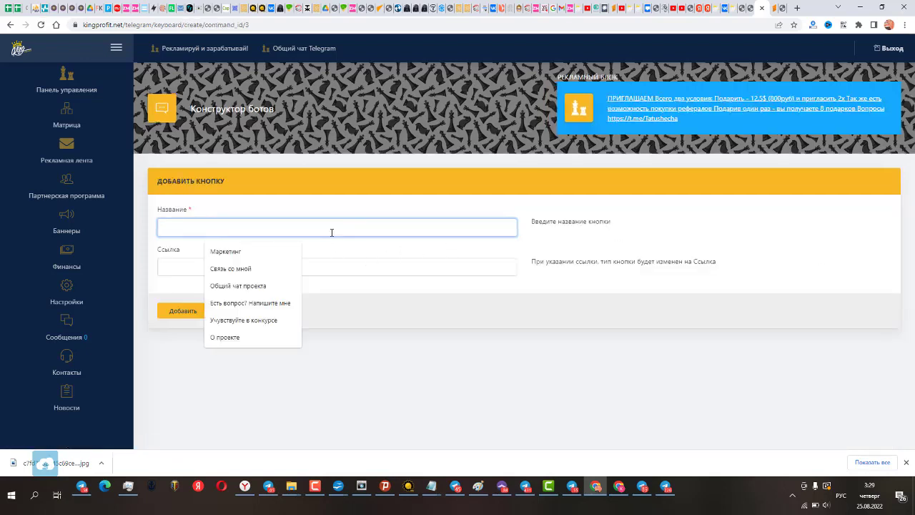
pyautogui.write('н')
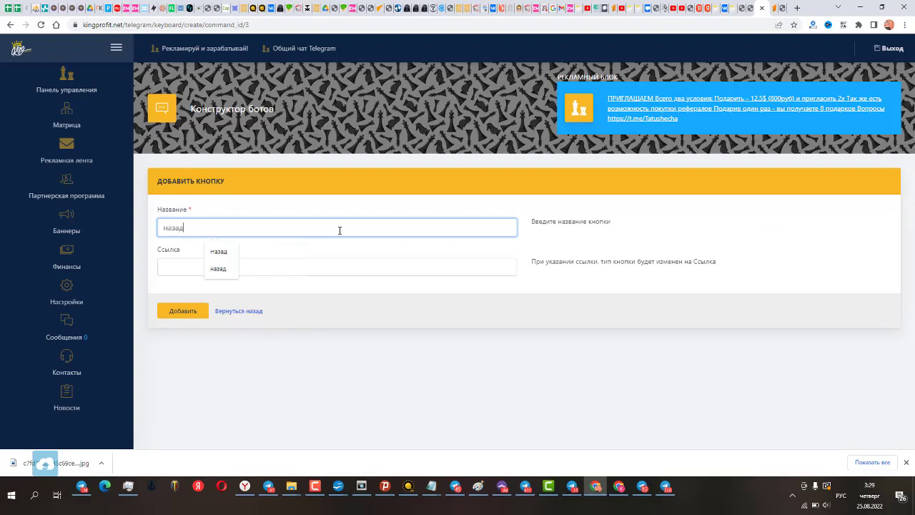
pyautogui.write('азад')
pyautogui.click(189, 312)
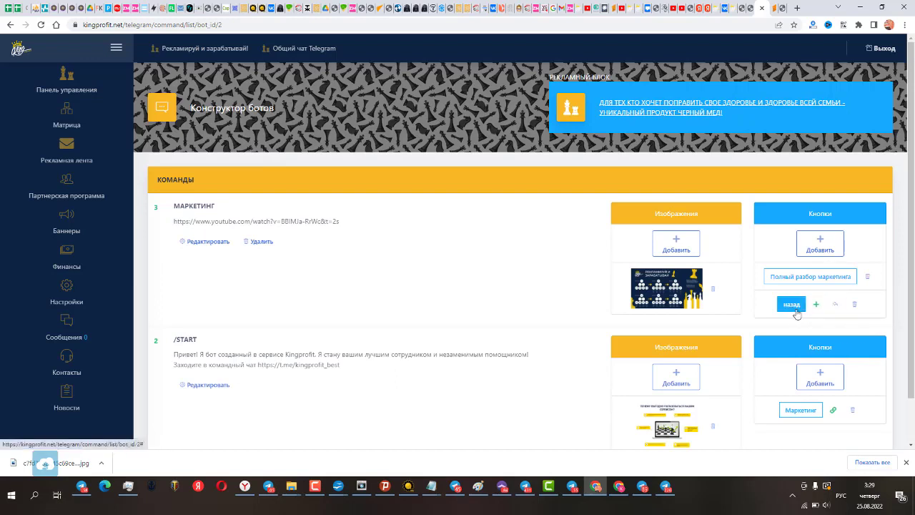
# Step: Bind the "назад" button to the existing command with ID 2 and save
pyautogui.click(835, 304)
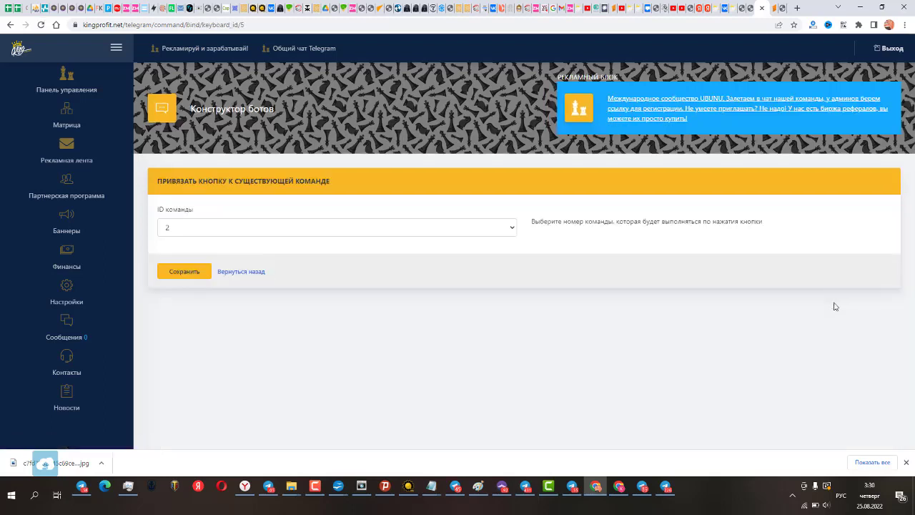
pyautogui.click(225, 227)
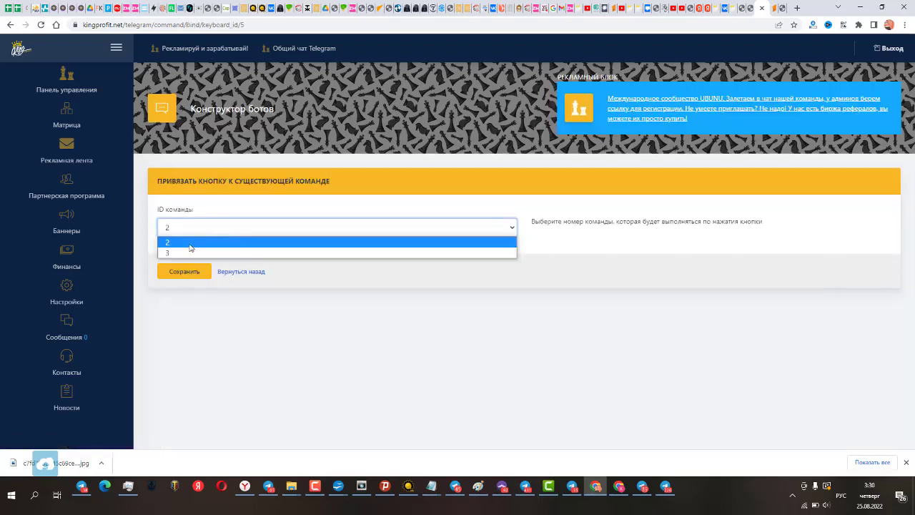
pyautogui.click(191, 246)
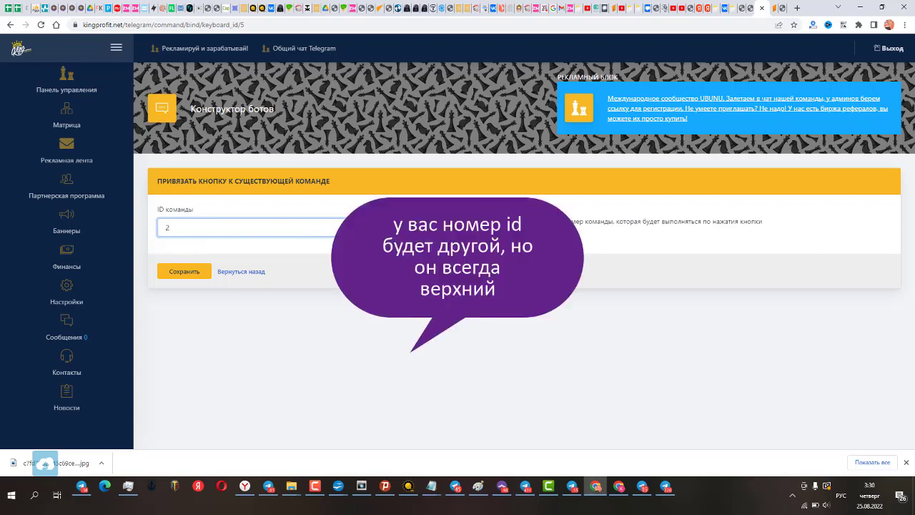
pyautogui.hotkey('alt', 'Down')
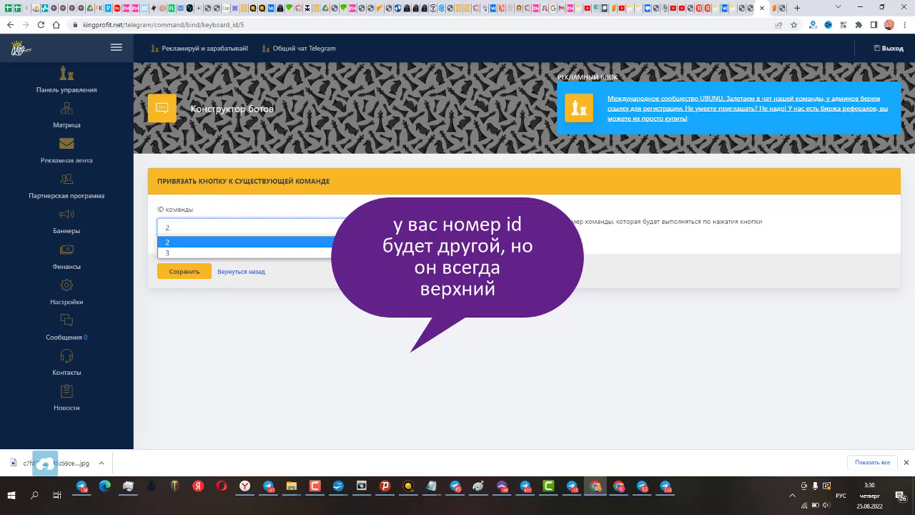
pyautogui.press('Return')
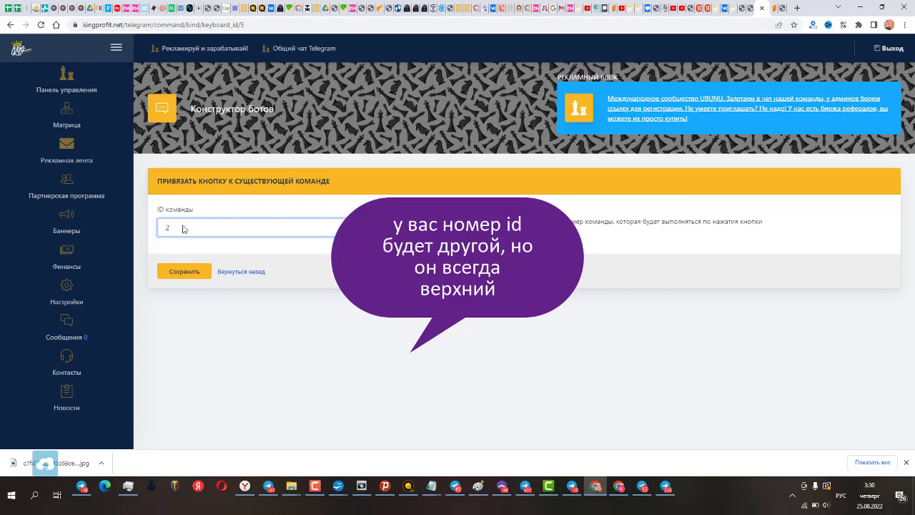
pyautogui.click(194, 272)
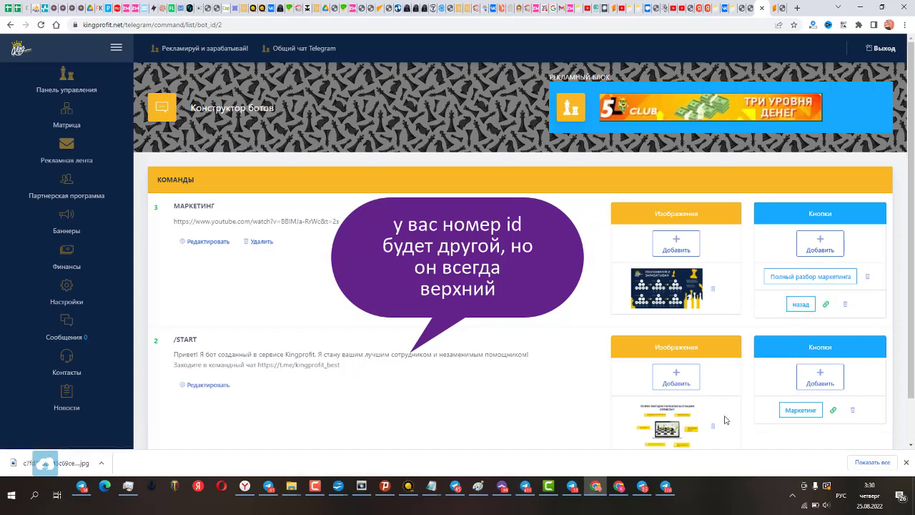
pyautogui.scroll(-1, 562, 321)
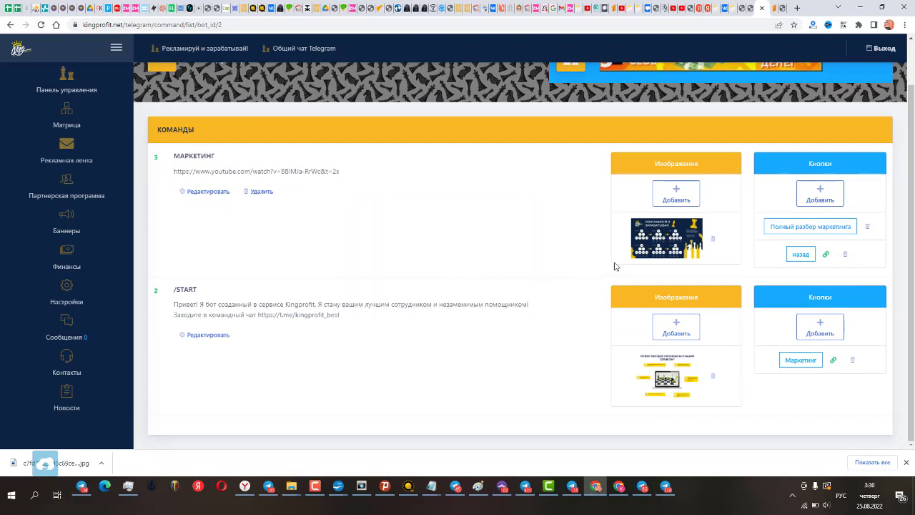
pyautogui.click(821, 330)
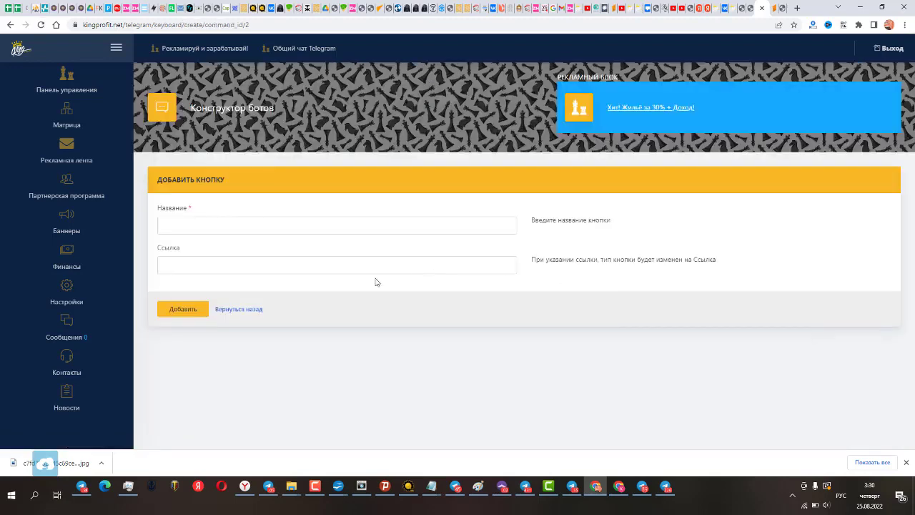
pyautogui.click(241, 225)
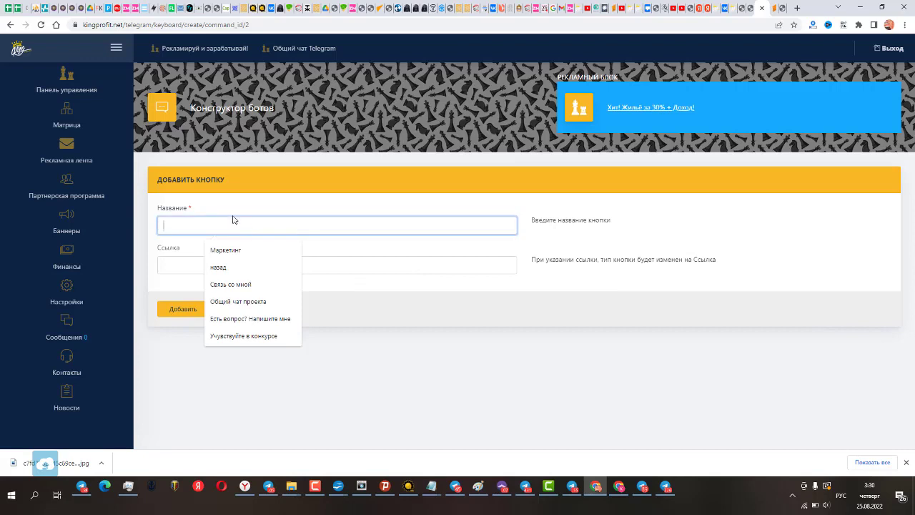
pyautogui.write('Командн')
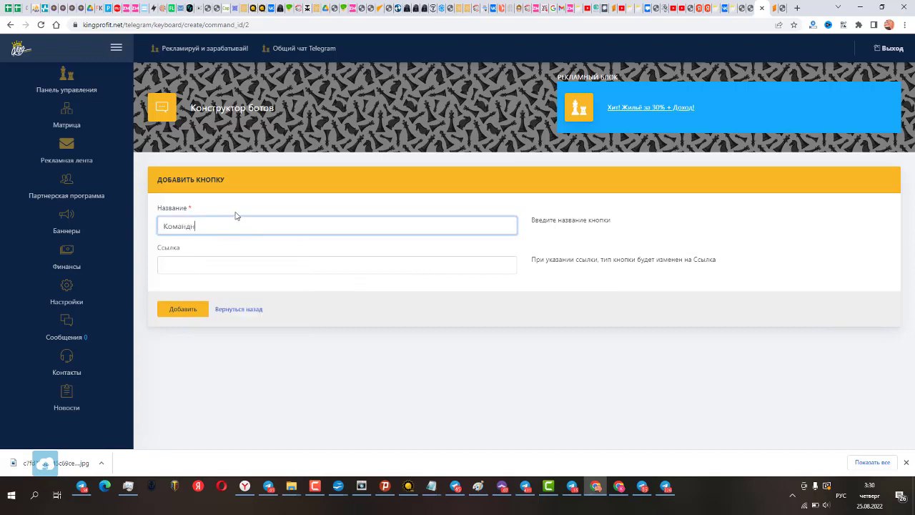
pyautogui.write('ый чат')
pyautogui.click(230, 263)
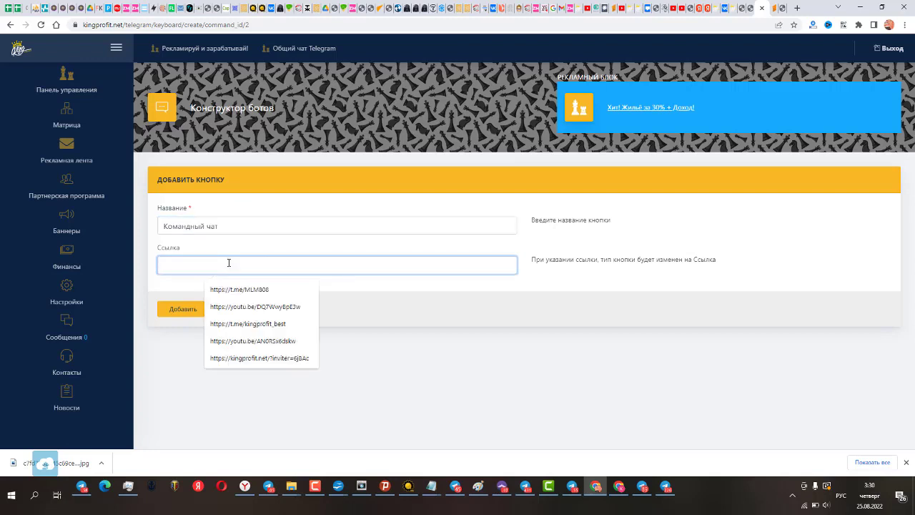
pyautogui.click(250, 323)
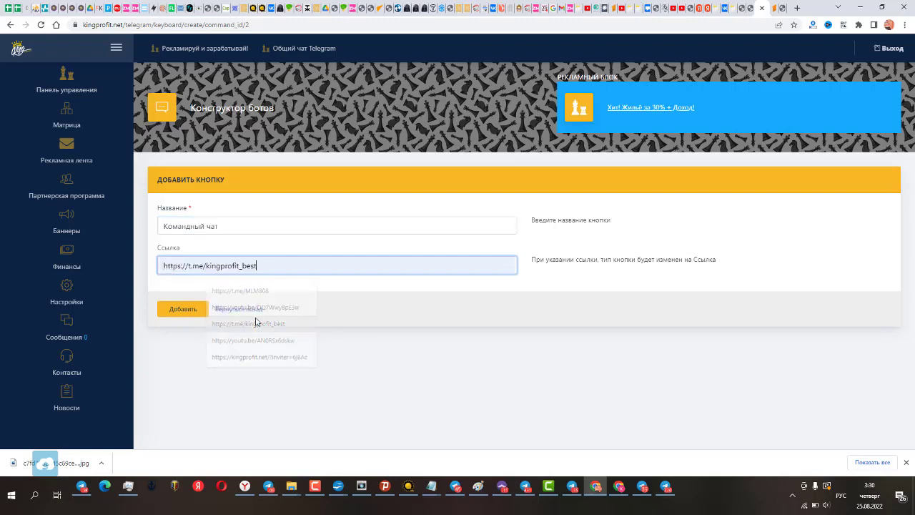
pyautogui.click(199, 313)
pyautogui.scroll(-1, 737, 323)
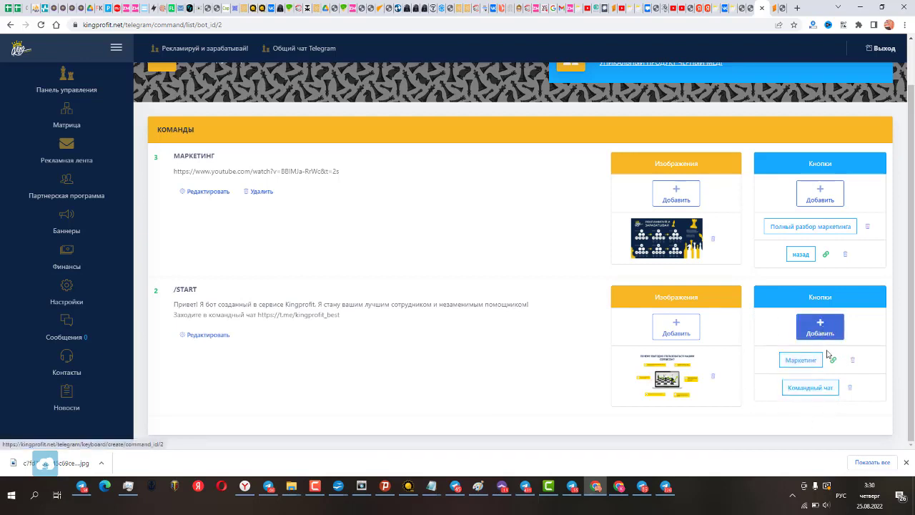
pyautogui.click(820, 331)
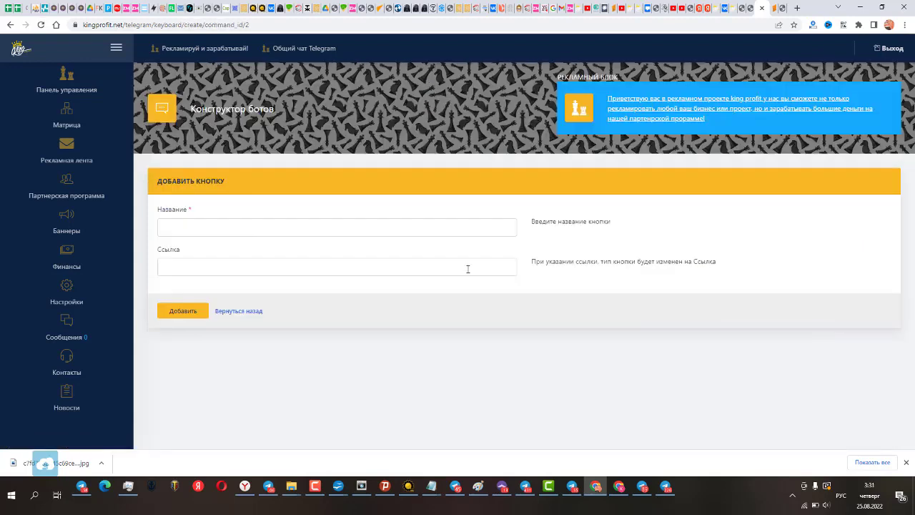
pyautogui.click(438, 224)
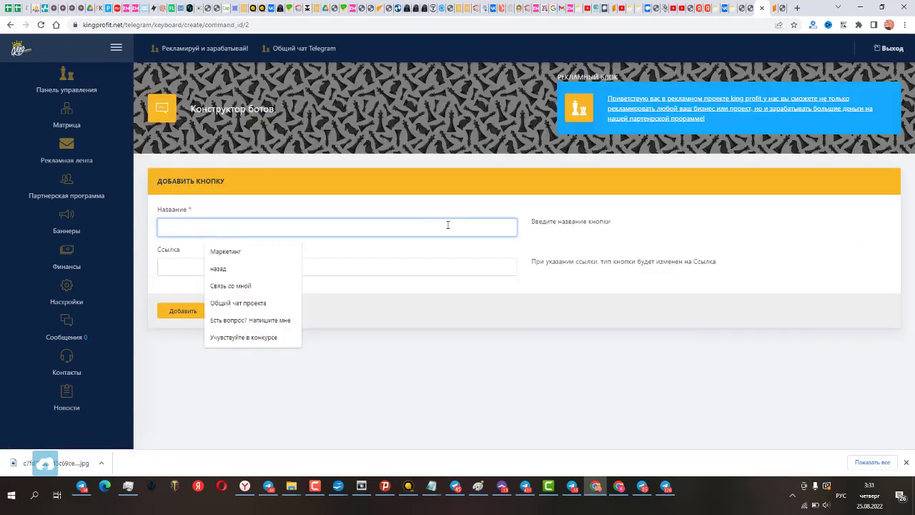
pyautogui.write('св')
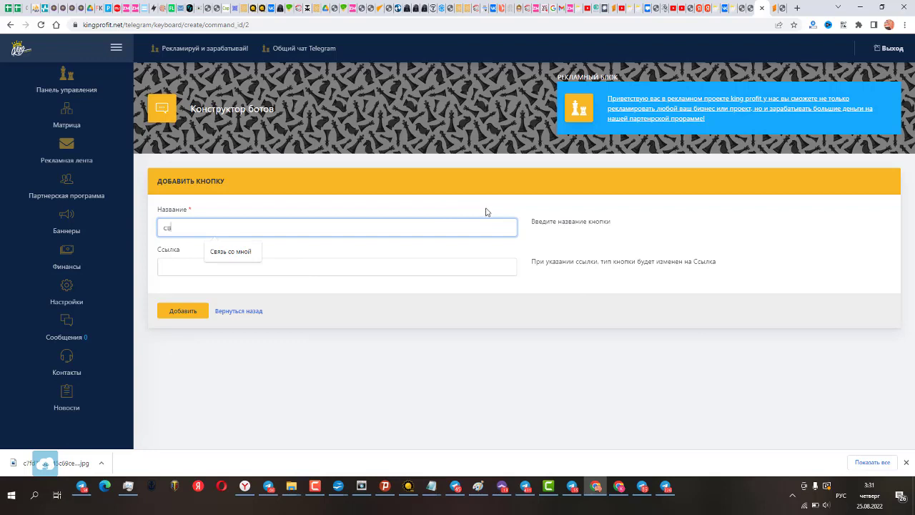
pyautogui.write('язь со мной')
pyautogui.click(342, 268)
pyautogui.click(290, 290)
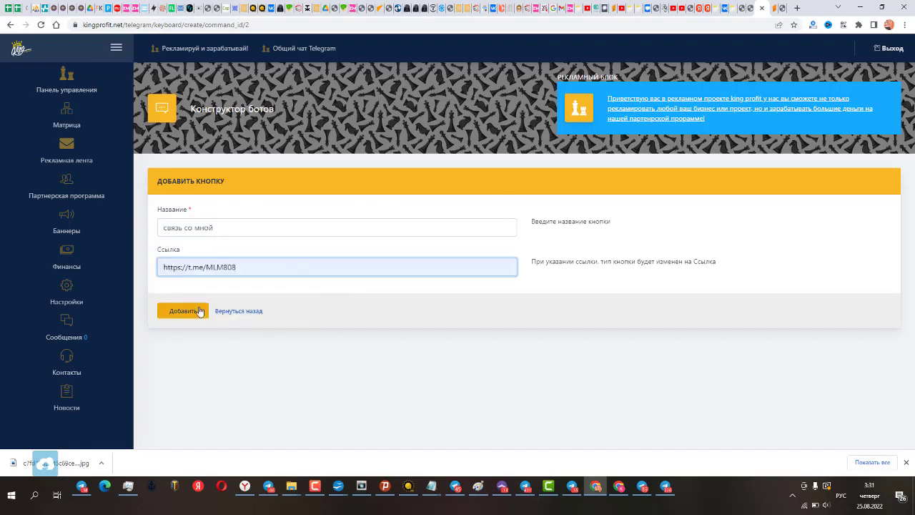
pyautogui.click(199, 311)
pyautogui.scroll(-1, 650, 272)
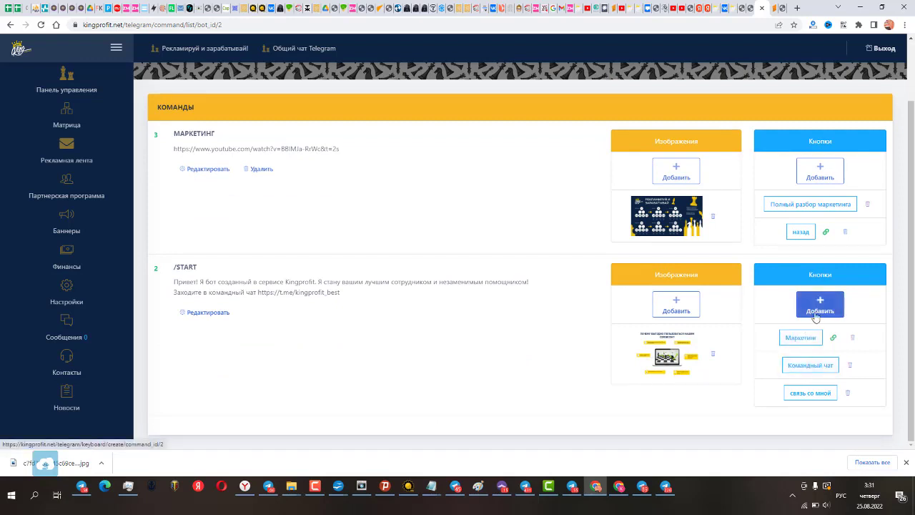
pyautogui.click(813, 316)
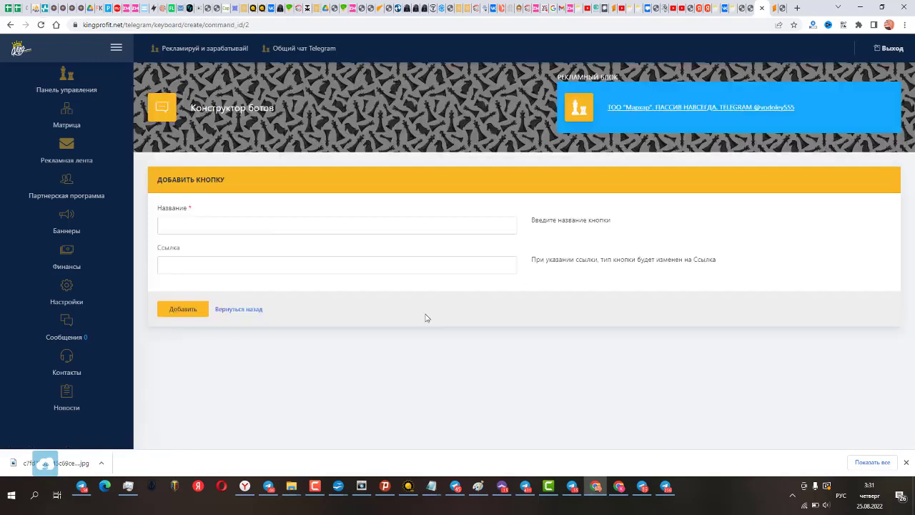
pyautogui.click(324, 220)
pyautogui.write('Р')
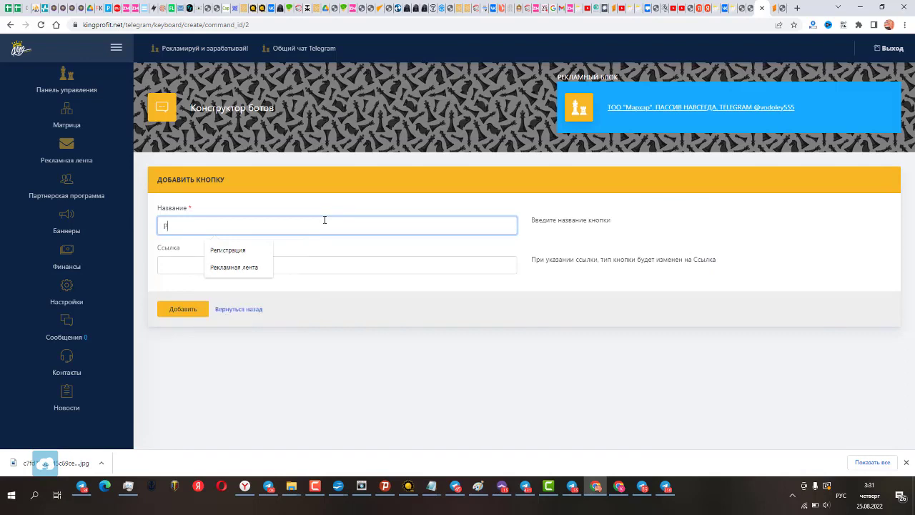
pyautogui.write('егистрация')
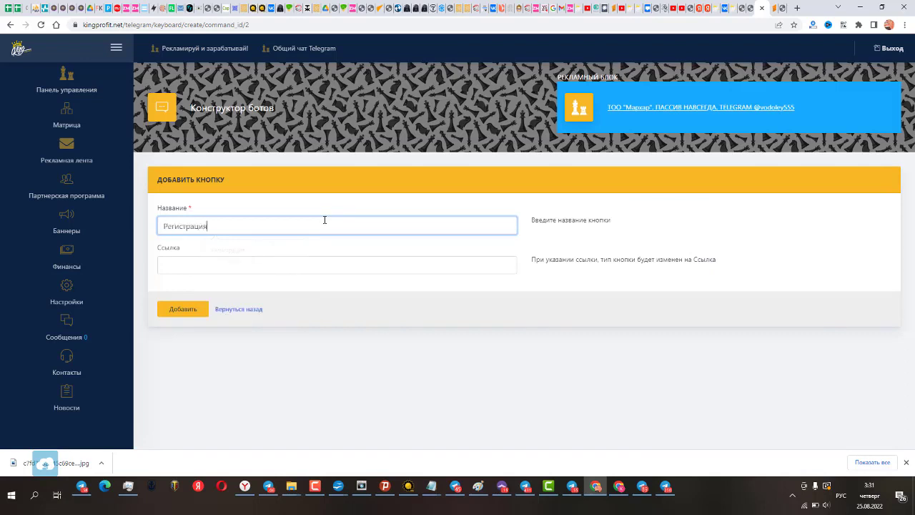
pyautogui.click(296, 270)
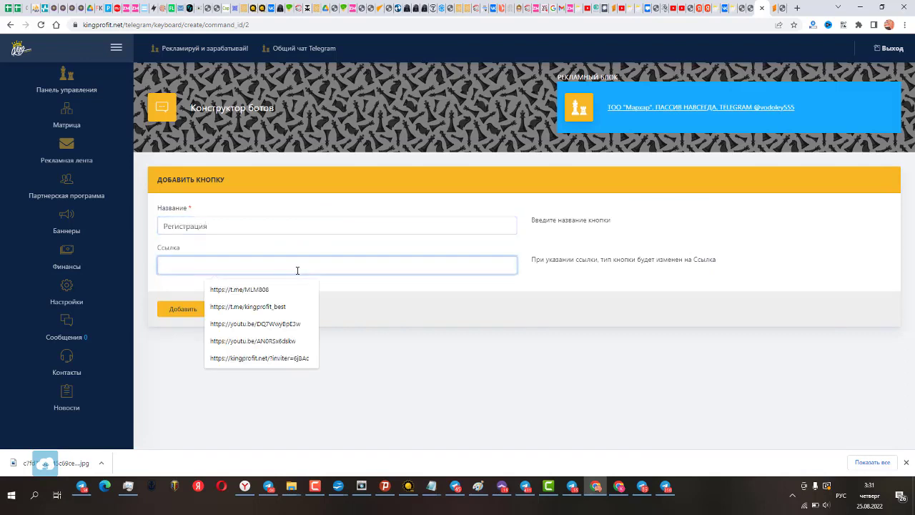
pyautogui.click(275, 357)
pyautogui.click(199, 308)
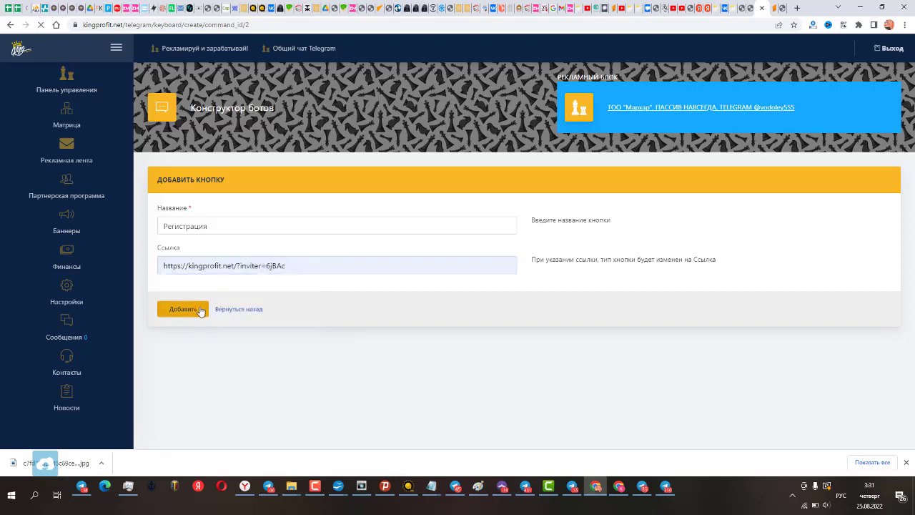
# Step: Return to the bot list at kingprofit.net/telegram/ and copy the bot name ads_kingprofitbot
pyautogui.scroll(-3, 707, 336)
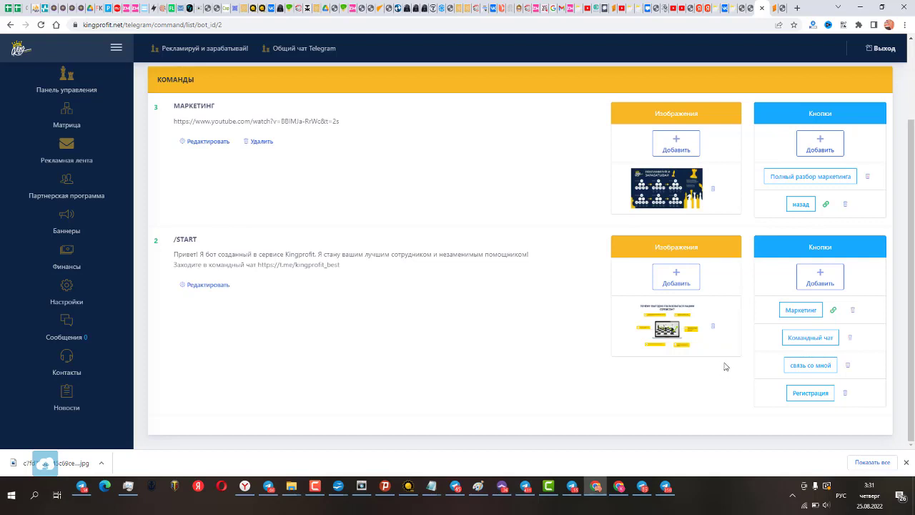
pyautogui.scroll(2, 505, 371)
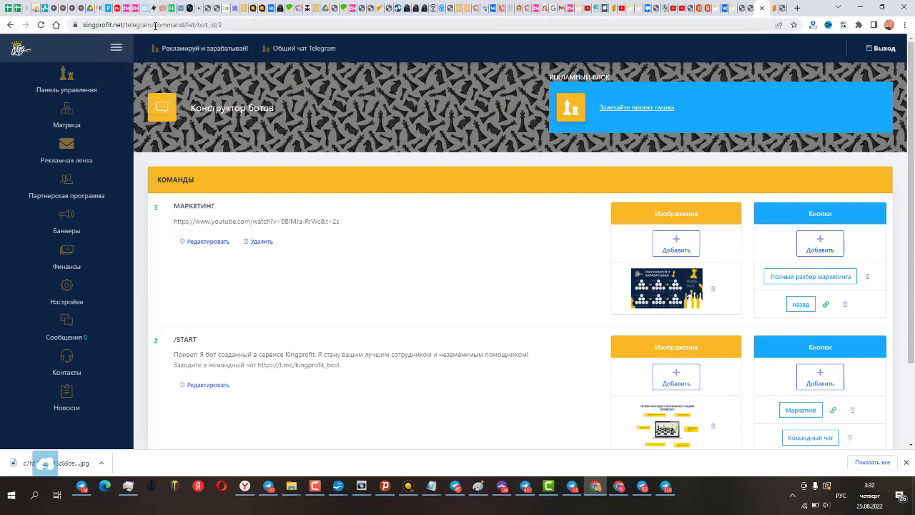
pyautogui.moveTo(155, 26); pyautogui.dragTo(232, 34)
pyautogui.press('BackSpace')
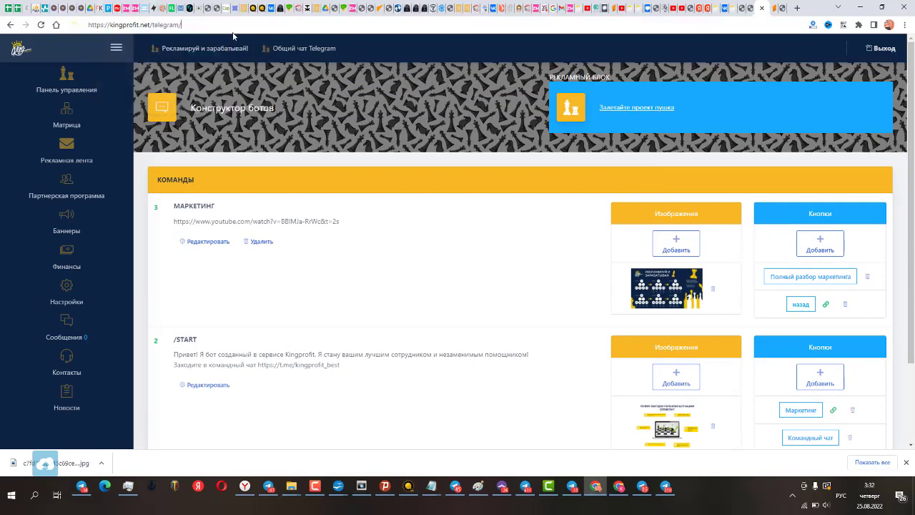
pyautogui.press('Return')
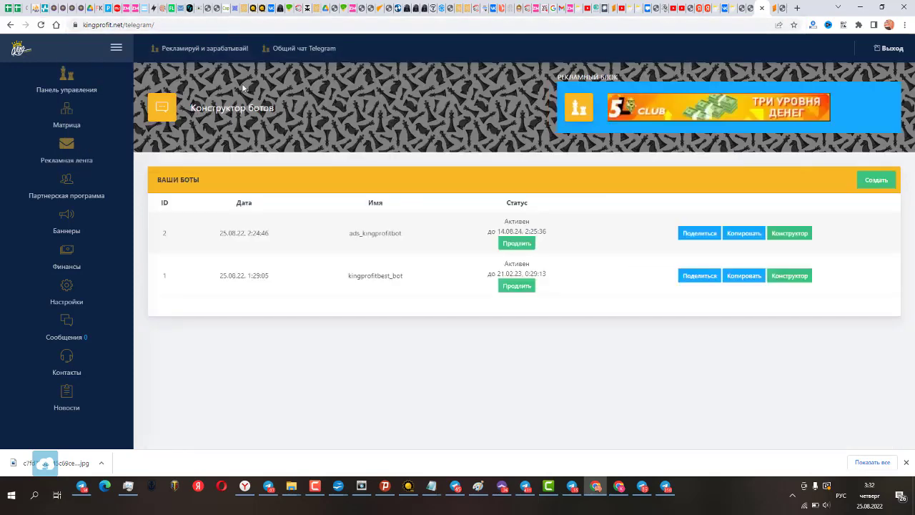
pyautogui.moveTo(404, 236); pyautogui.dragTo(352, 247)
pyautogui.hotkey('ctrl', 'c')
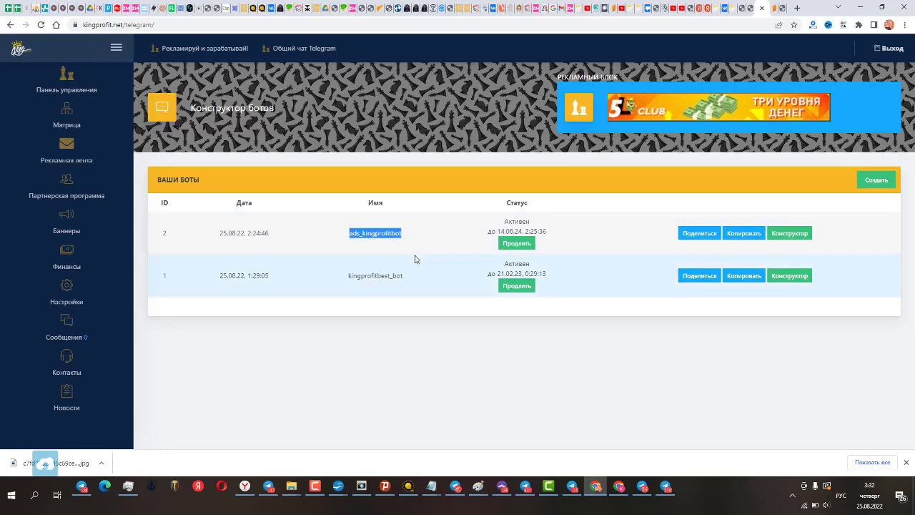
# Step: Switch to Telegram, search for ads_kingprofitbot and start the bot
pyautogui.click(654, 482)
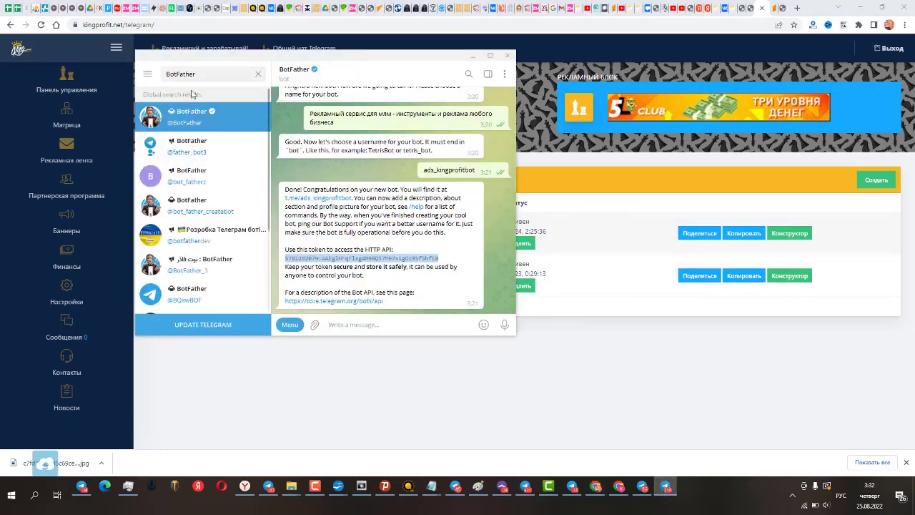
pyautogui.doubleClick(175, 74)
pyautogui.hotkey('ctrl', 'v')
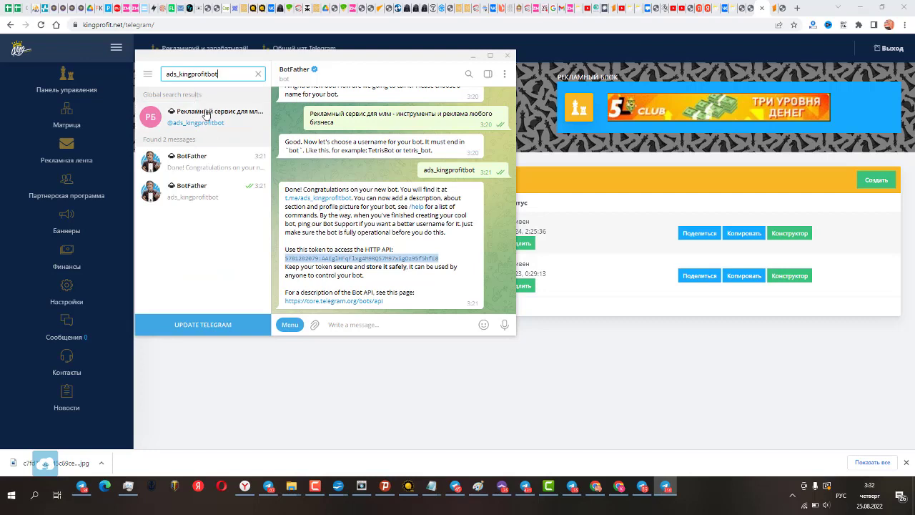
pyautogui.click(223, 119)
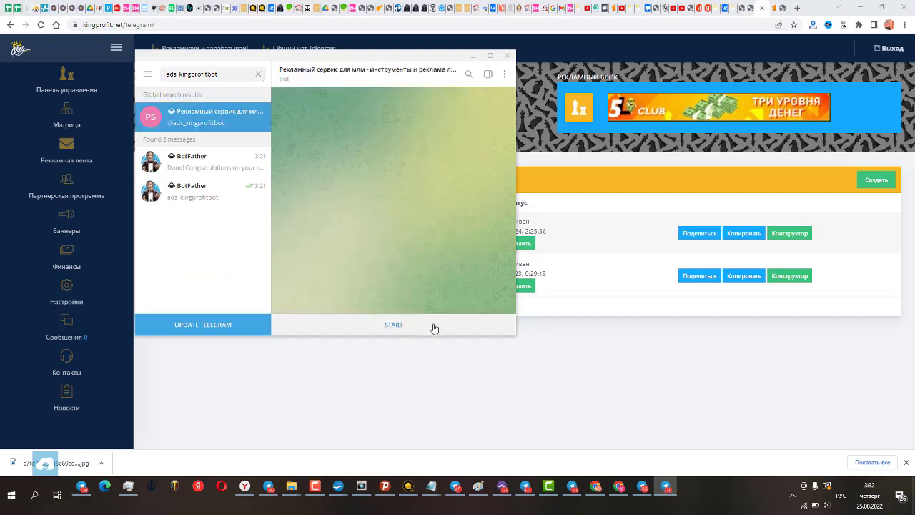
pyautogui.click(394, 325)
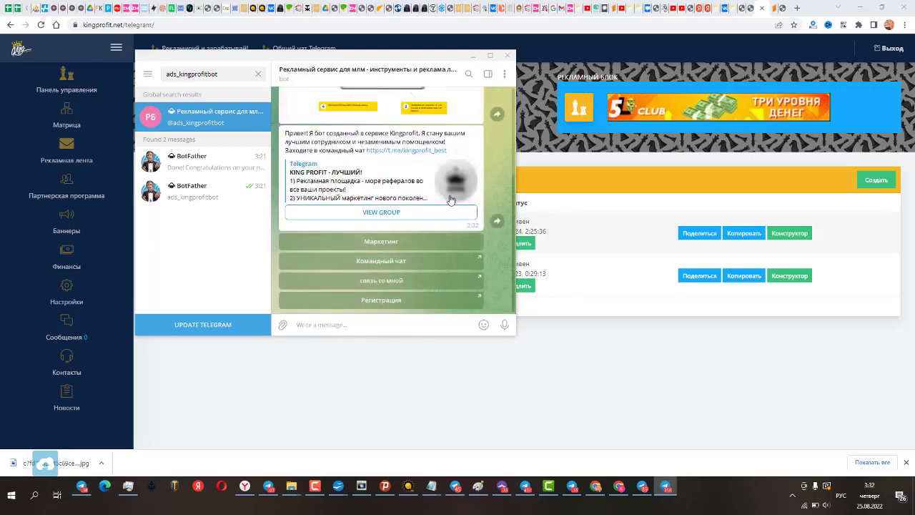
# Step: Examine the bot's welcome image and text, and test the "связь со мной" button before returning to the bot chat
pyautogui.scroll(3, 429, 164)
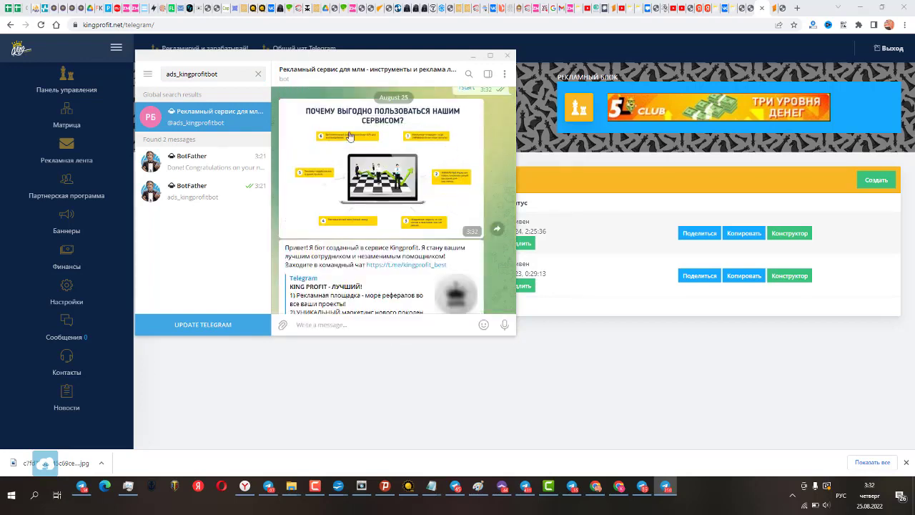
pyautogui.scroll(-1, 374, 155)
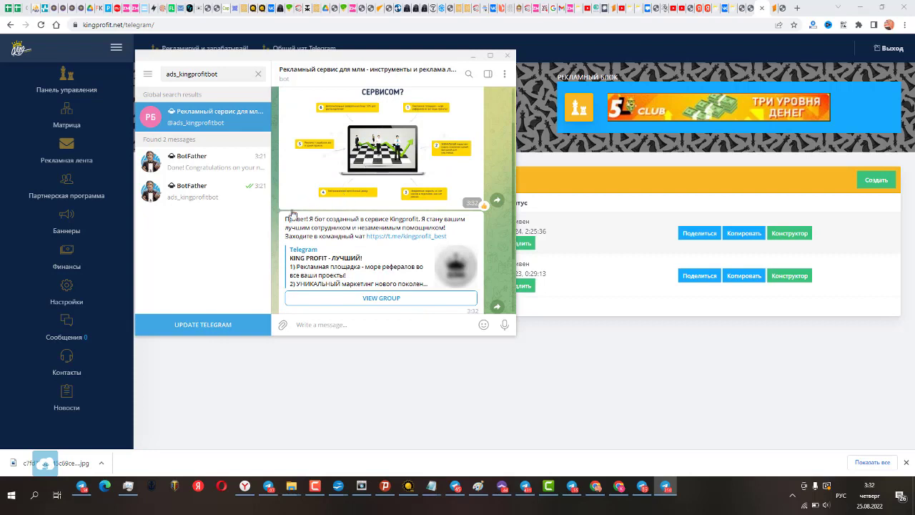
pyautogui.scroll(-1, 330, 236)
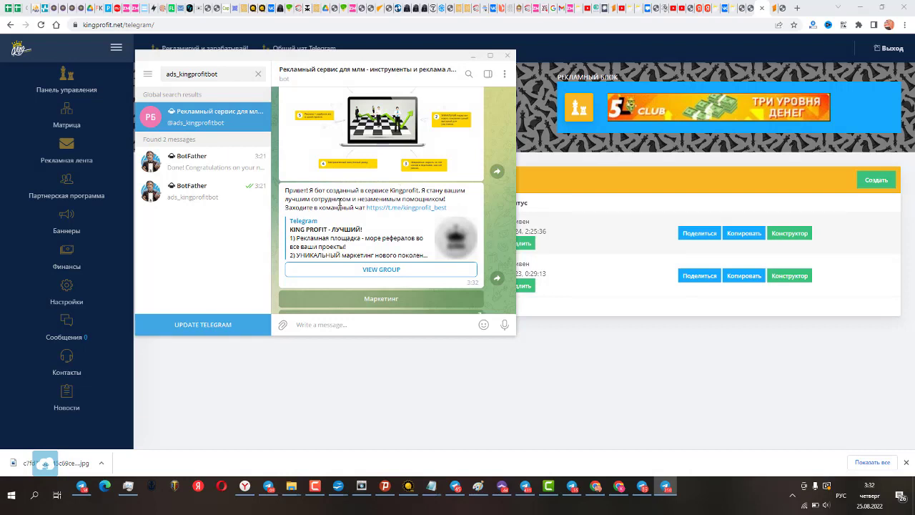
pyautogui.scroll(-2, 391, 200)
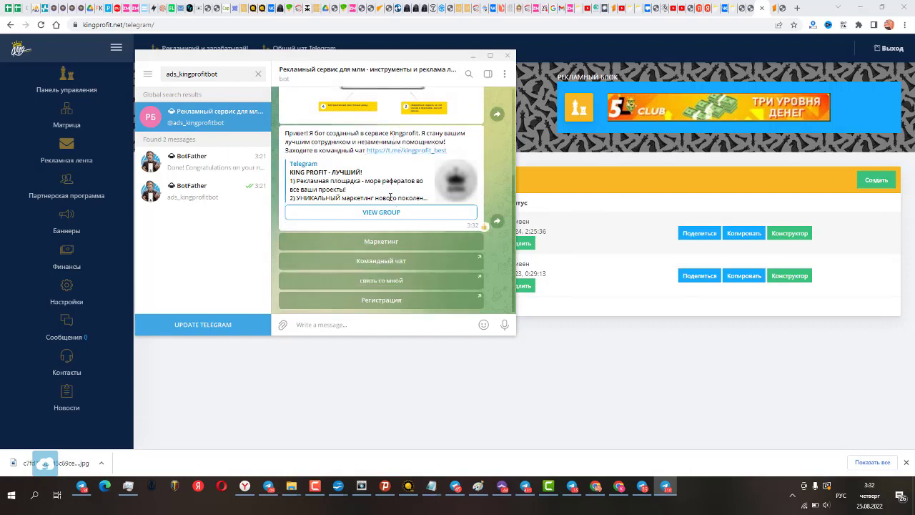
pyautogui.click(396, 282)
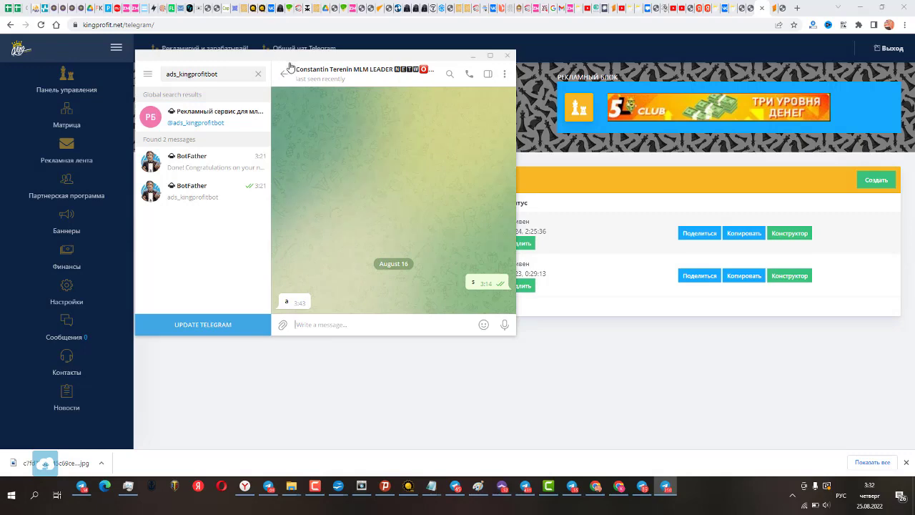
pyautogui.click(286, 75)
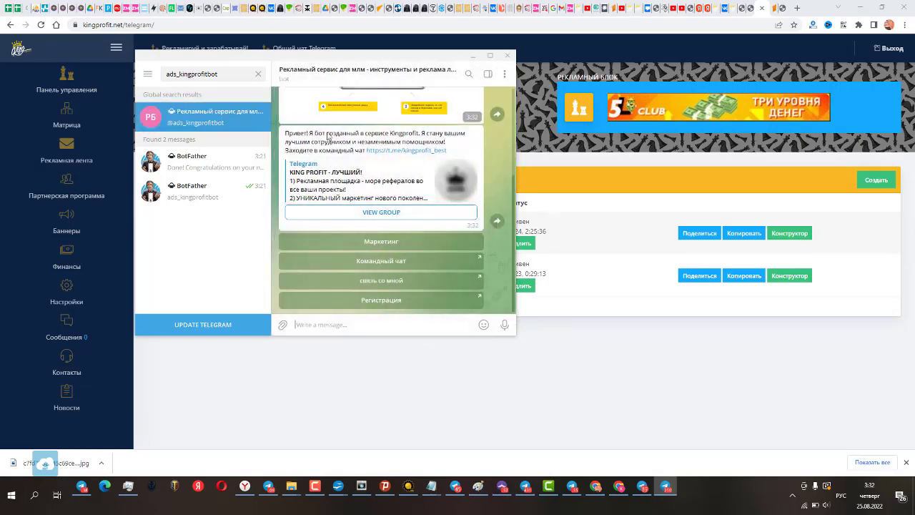
# Step: Test the bot's "Маркетинг" command, checking its "Полный разбор маркетинга" link without opening it and its "назад" button
pyautogui.click(436, 246)
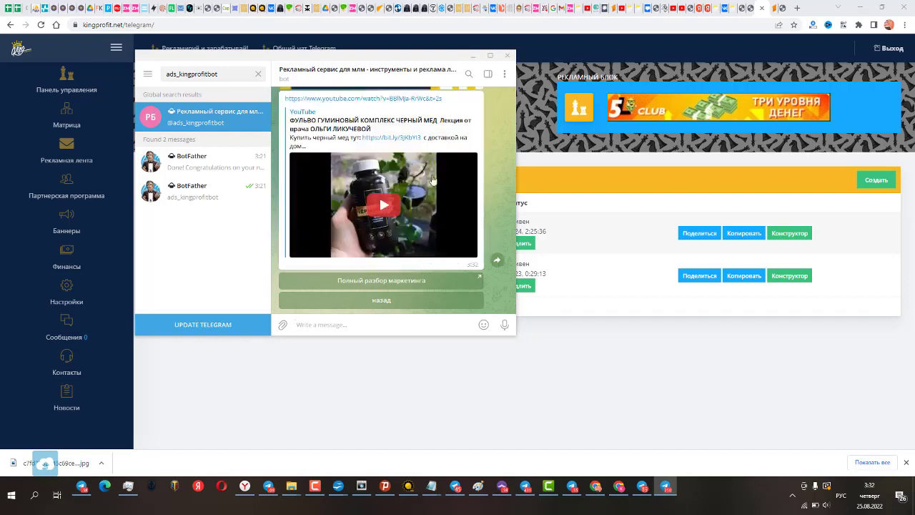
pyautogui.click(418, 283)
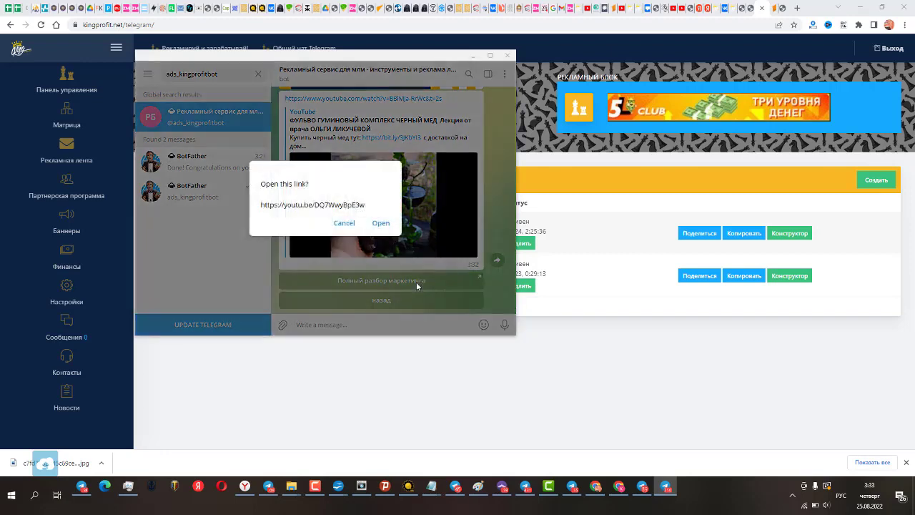
pyautogui.click(344, 223)
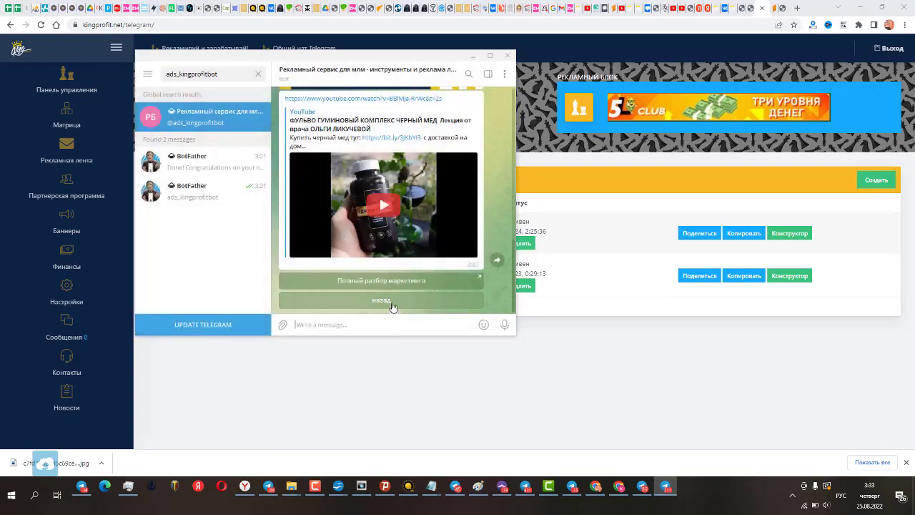
pyautogui.click(381, 301)
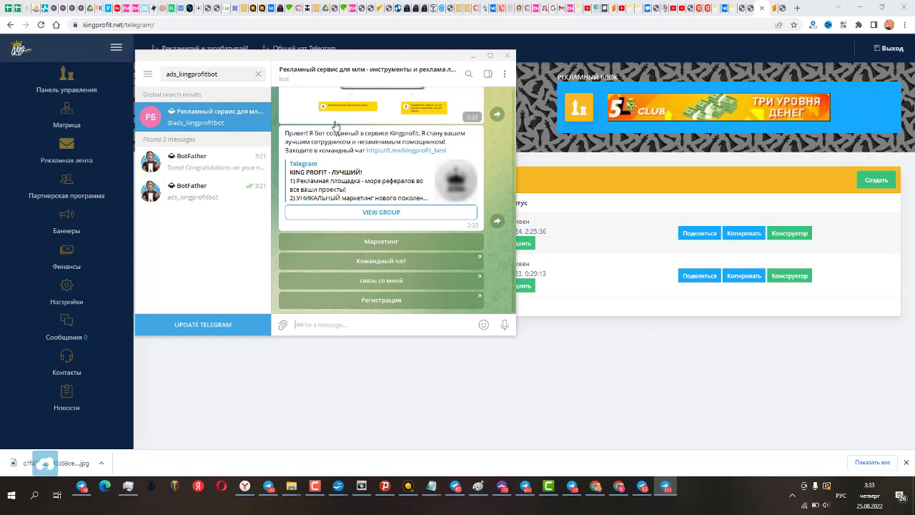
# Step: Switch back to the browser, view the sharing link for ads_kingprofitbot and return to the bot list
pyautogui.click(611, 318)
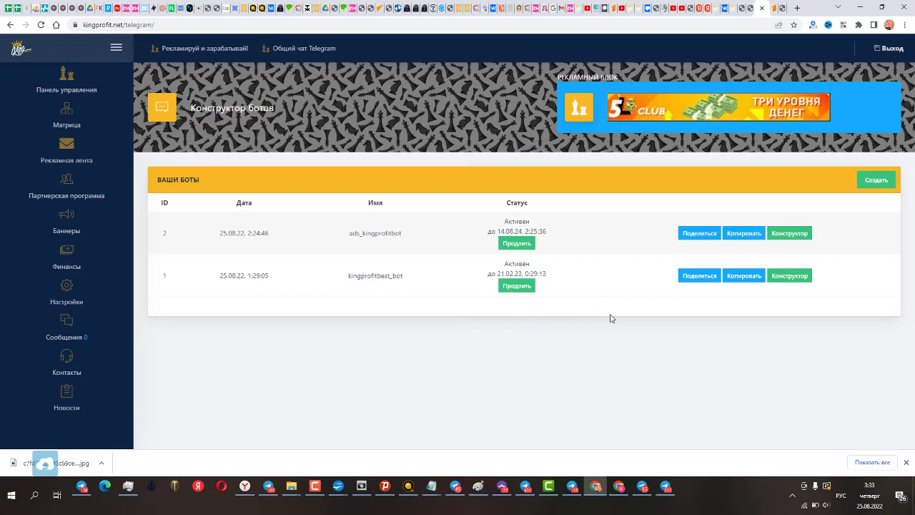
pyautogui.click(708, 239)
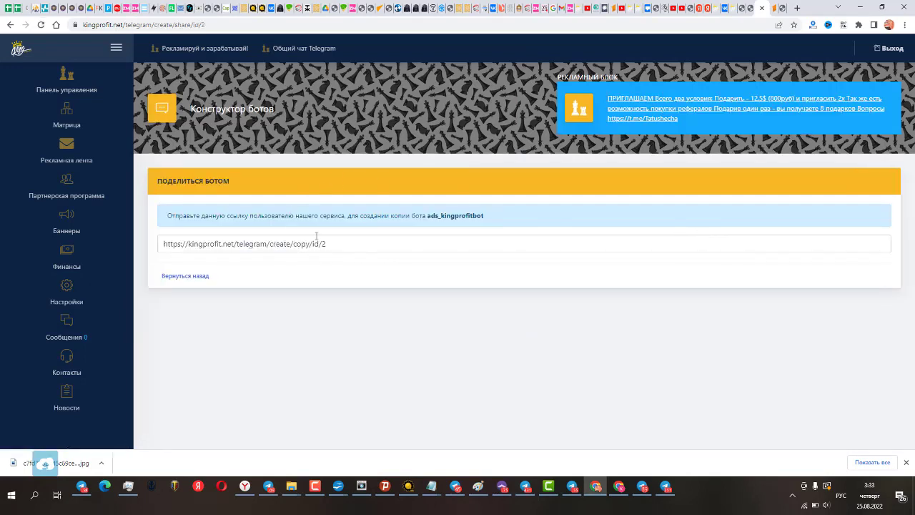
pyautogui.moveTo(340, 243); pyautogui.dragTo(160, 244)
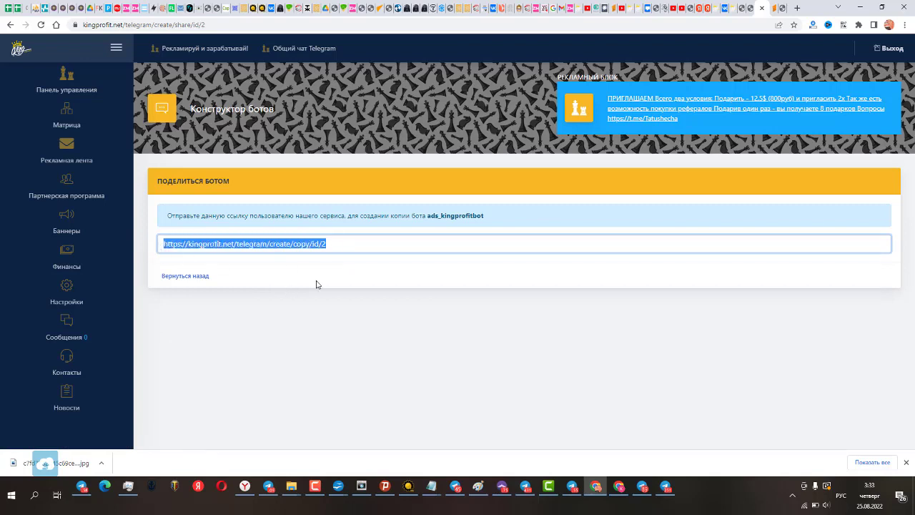
pyautogui.click(200, 275)
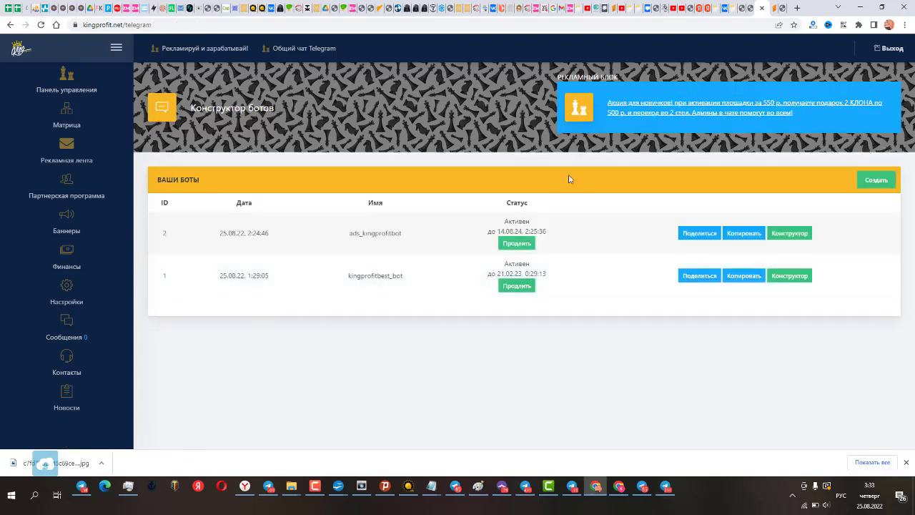
# Step: Inspect the name and token fields of the copy form for ads_kingprofitbot, and leave it unfilled for the account dashboard
pyautogui.click(742, 235)
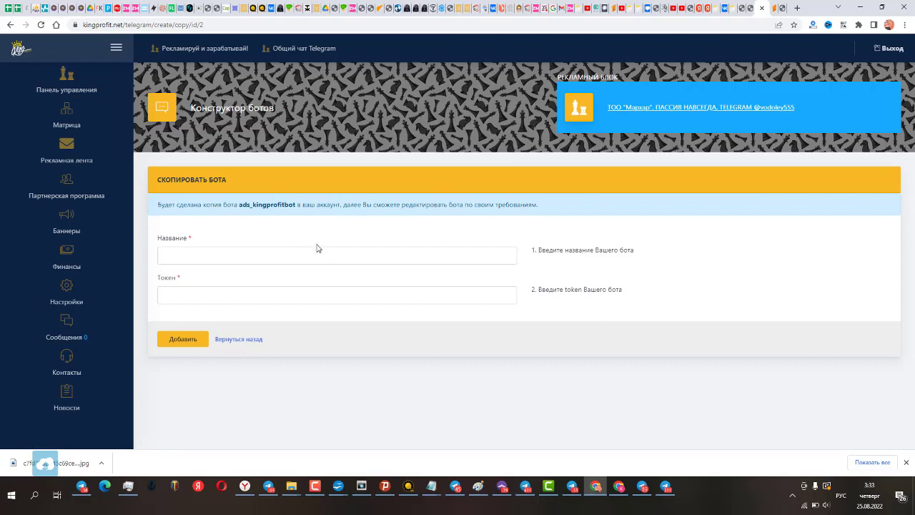
pyautogui.click(258, 261)
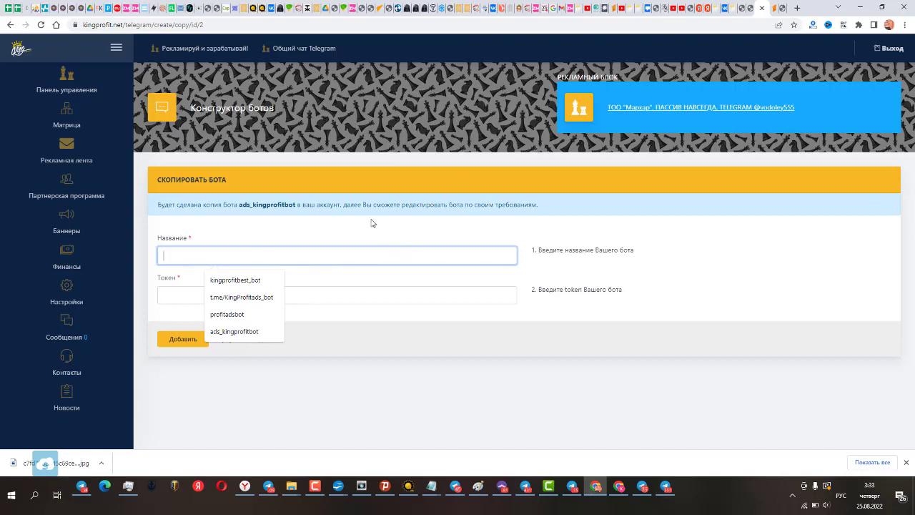
pyautogui.click(311, 226)
pyautogui.click(237, 312)
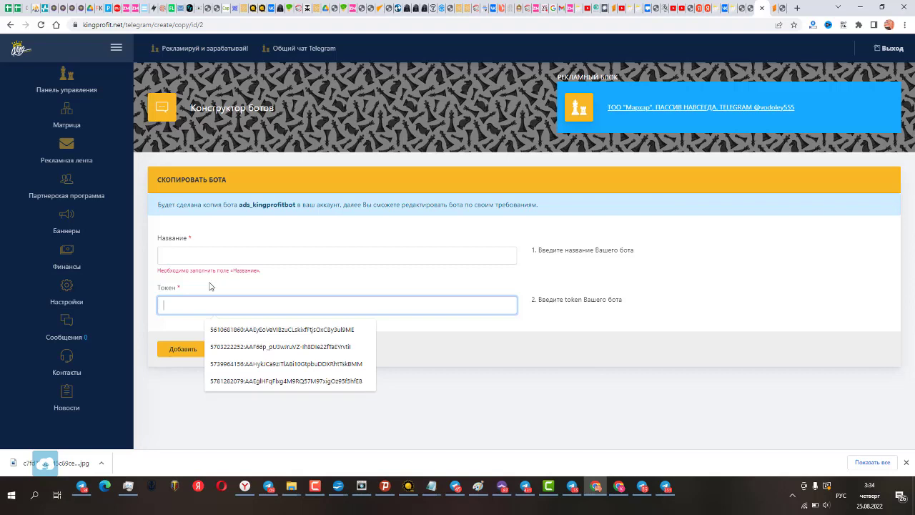
pyautogui.moveTo(211, 271); pyautogui.dragTo(213, 271)
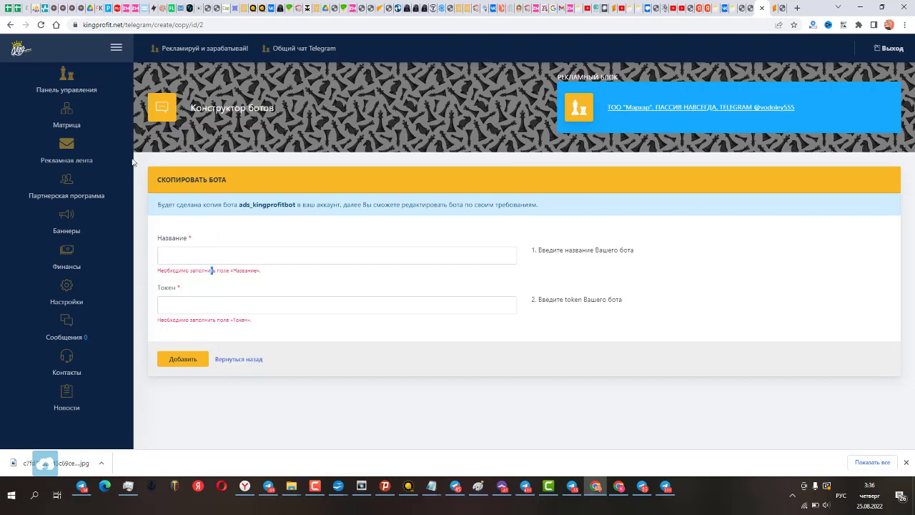
pyautogui.click(70, 87)
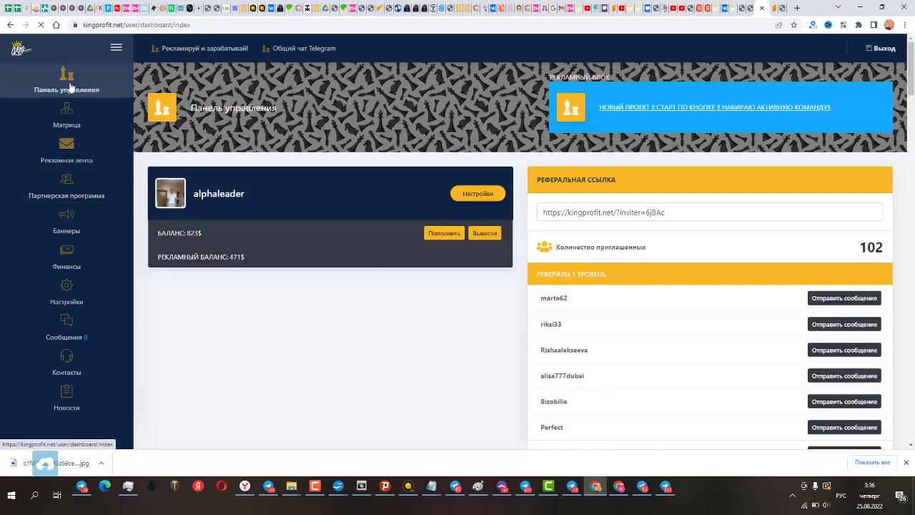